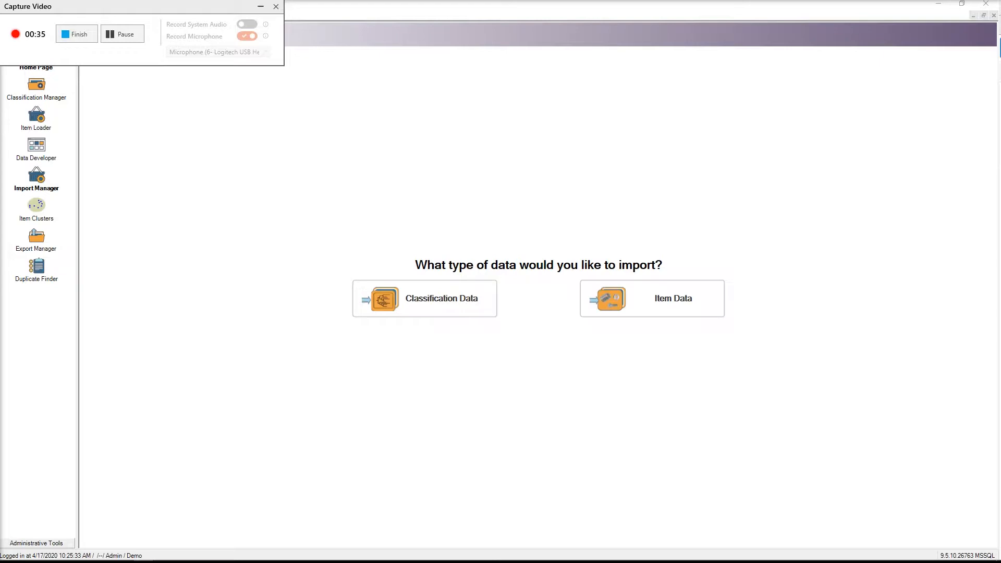
pyautogui.moveTo(155, 16); pyautogui.dragTo(1000, 404)
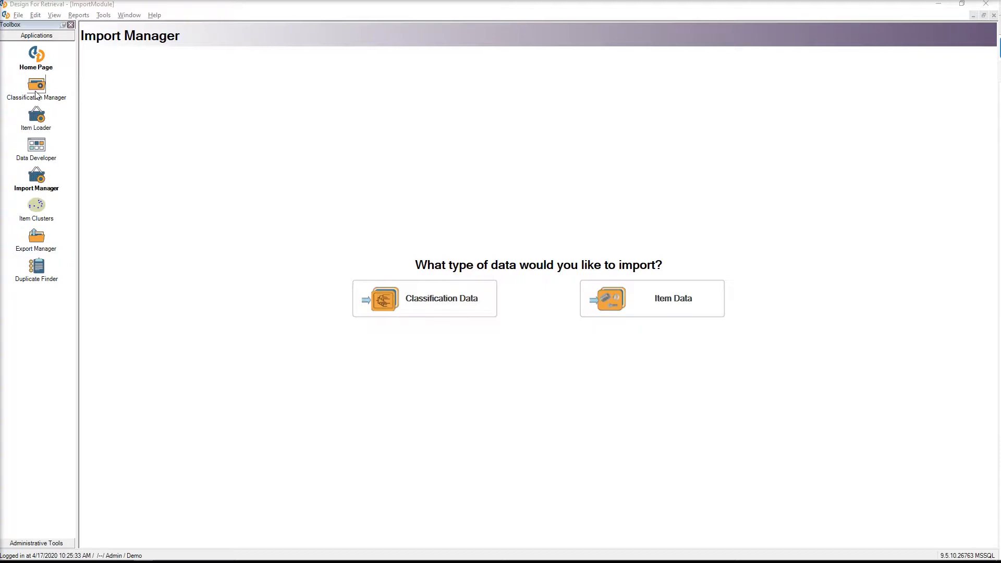
# In the Classification Manager, add a category named Random Parts under Root, with the same text as its description.
pyautogui.click(35, 95)
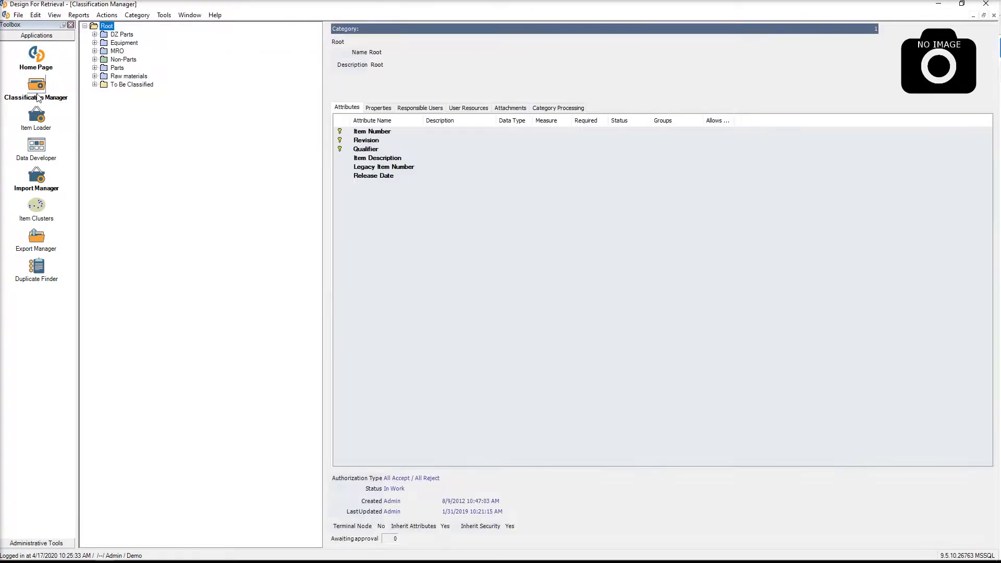
pyautogui.rightClick(105, 28)
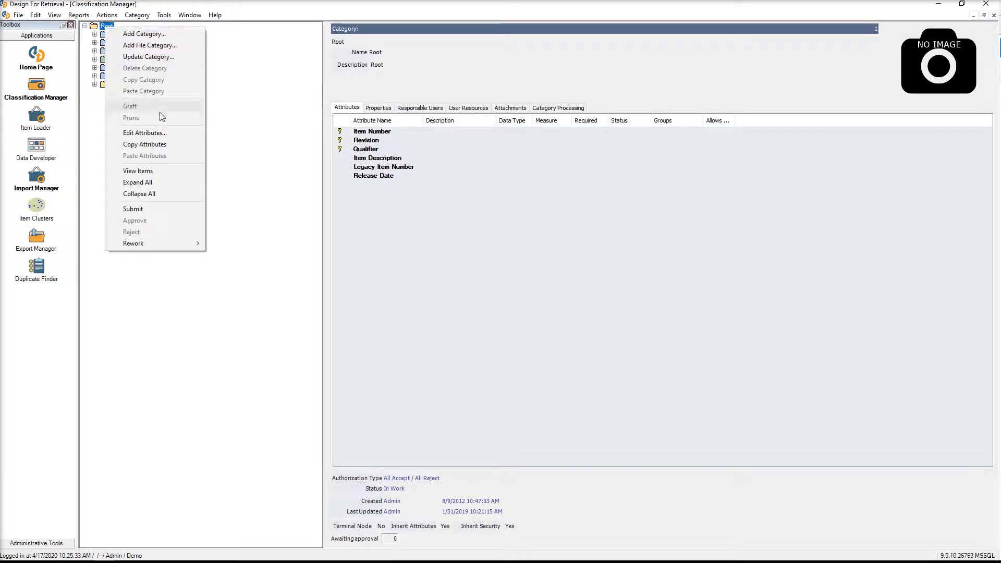
pyautogui.click(157, 35)
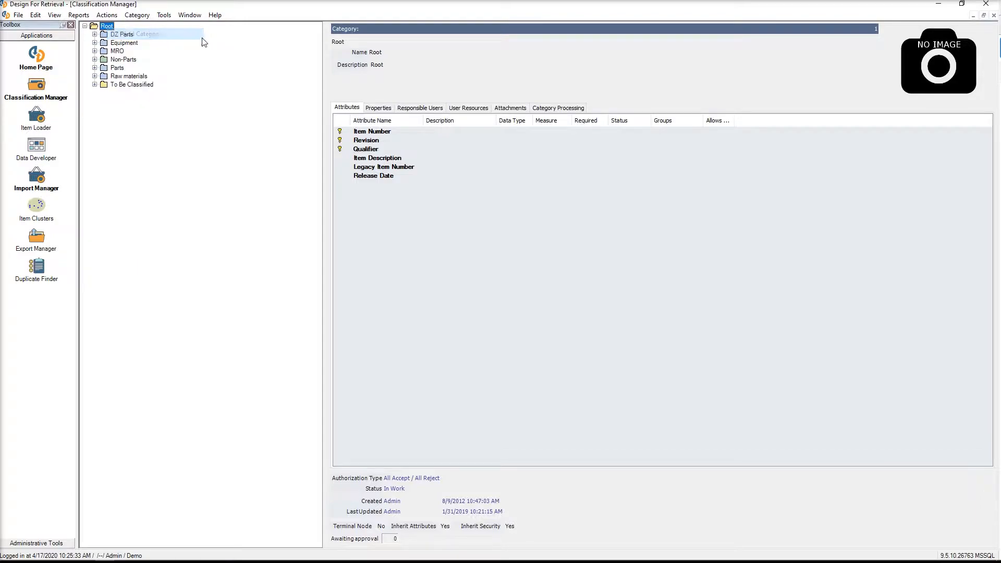
pyautogui.write('R')
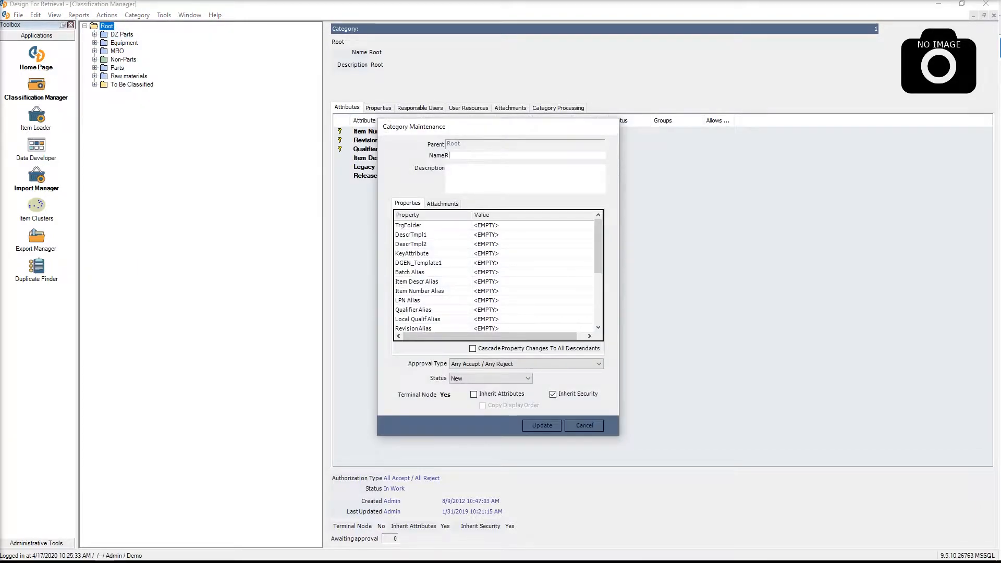
pyautogui.write('andom Parts')
pyautogui.hotkey('ctrl', 'shift', 'Left')
pyautogui.hotkey('ctrl', 'shift', 'Left')
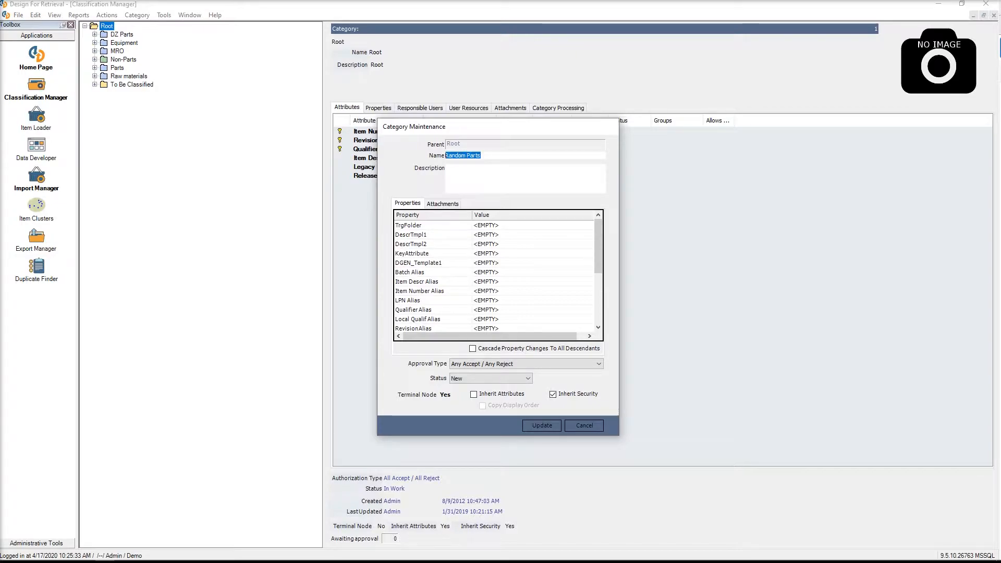
pyautogui.hotkey('ctrl', 'c')
pyautogui.press('Tab')
pyautogui.hotkey('ctrl', 'v')
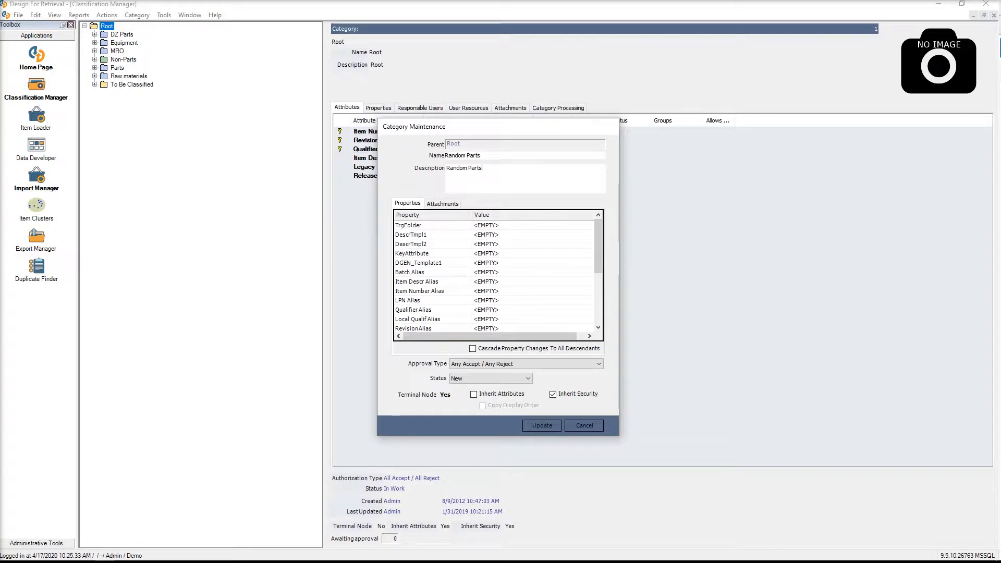
pyautogui.click(550, 424)
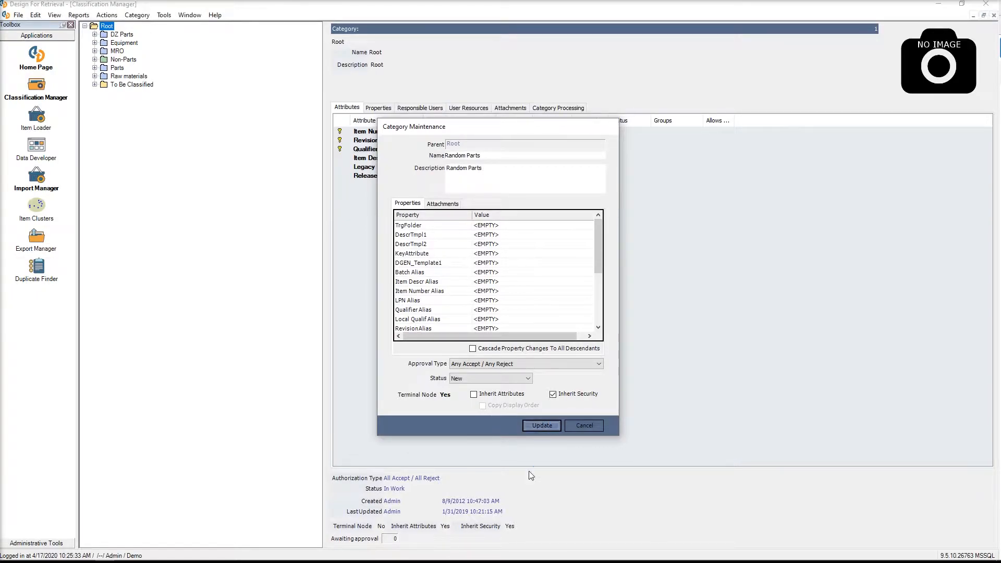
# Add a second category under Root named Random Vendors, with the same text as its description.
pyautogui.click(106, 26)
pyautogui.rightClick(107, 26)
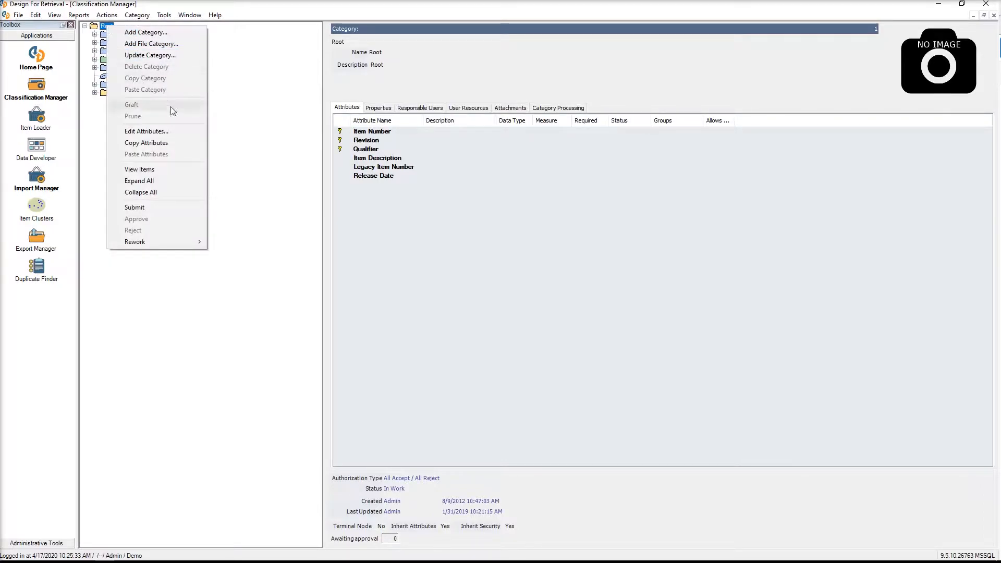
pyautogui.click(162, 32)
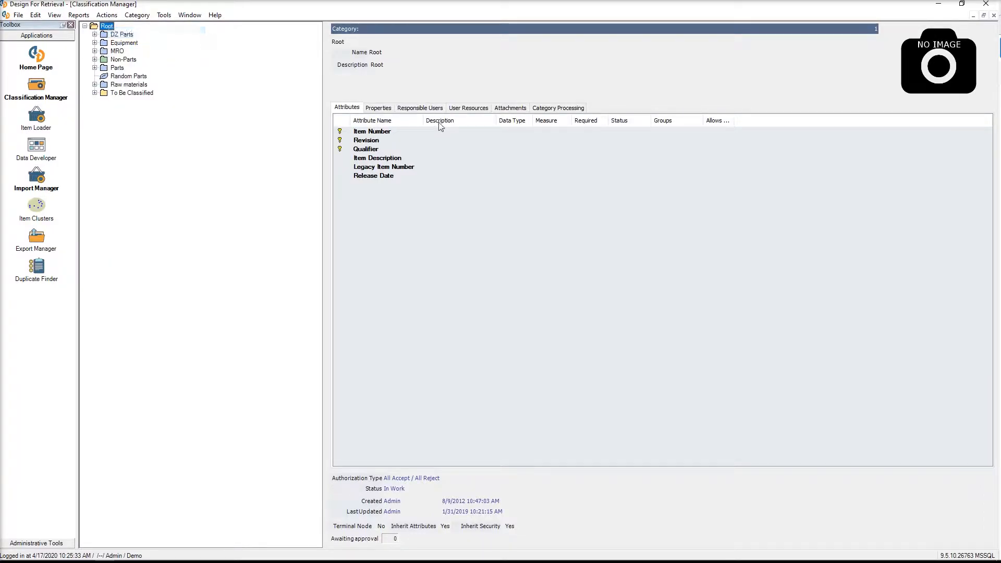
pyautogui.write('Random ')
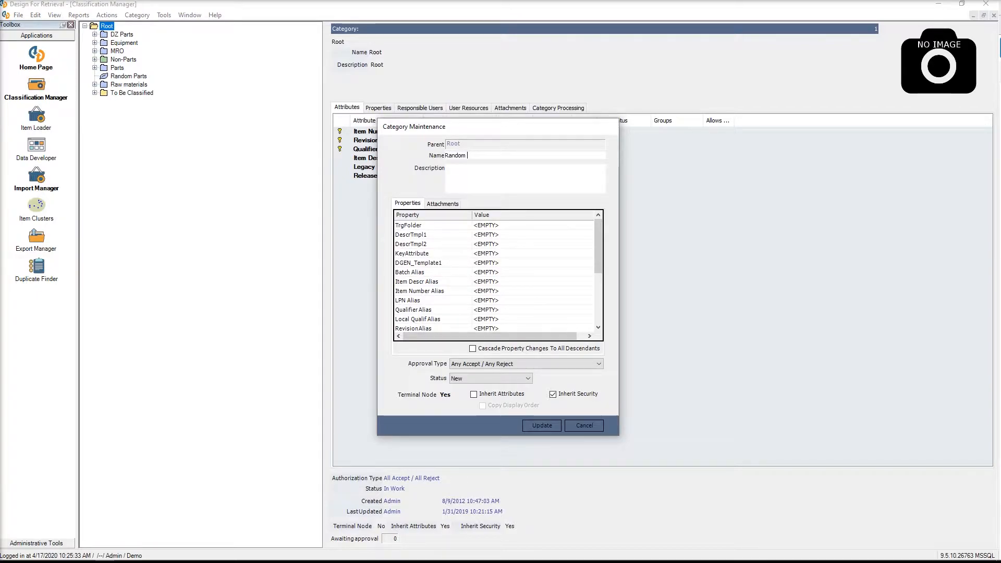
pyautogui.write('Vendors')
pyautogui.hotkey('ctrl', 'a')
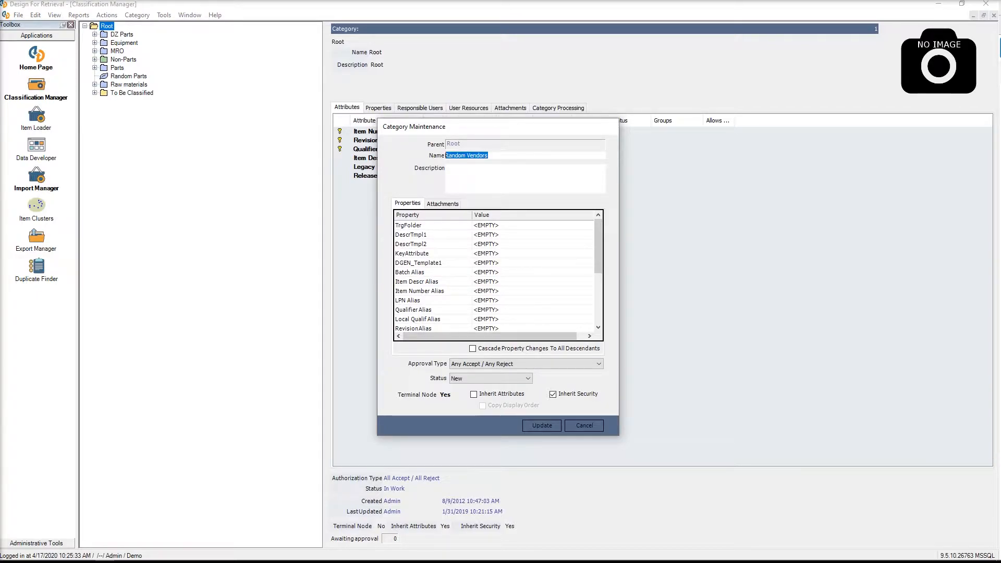
pyautogui.hotkey('ctrl', 'c')
pyautogui.press('Tab')
pyautogui.hotkey('ctrl', 'v')
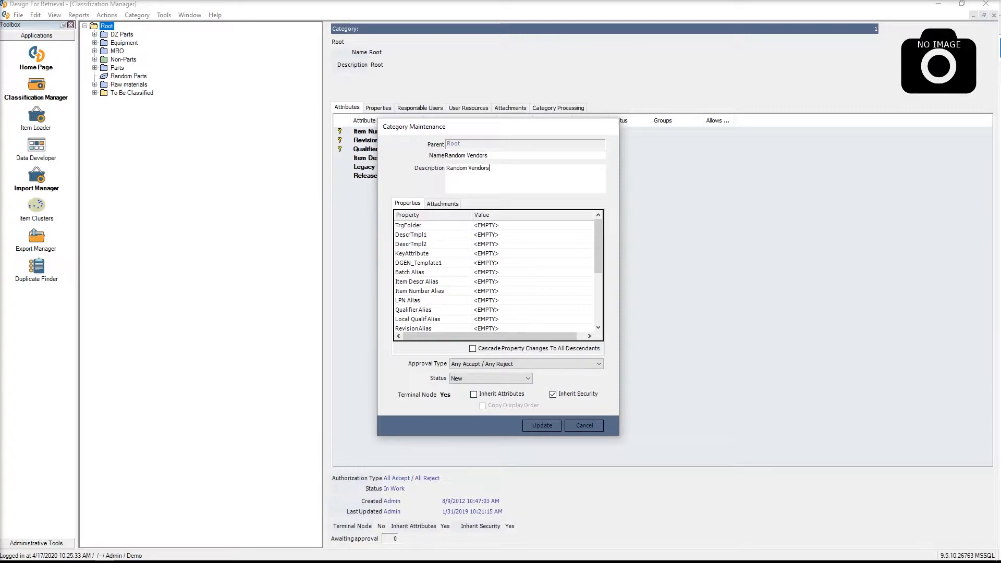
pyautogui.click(547, 427)
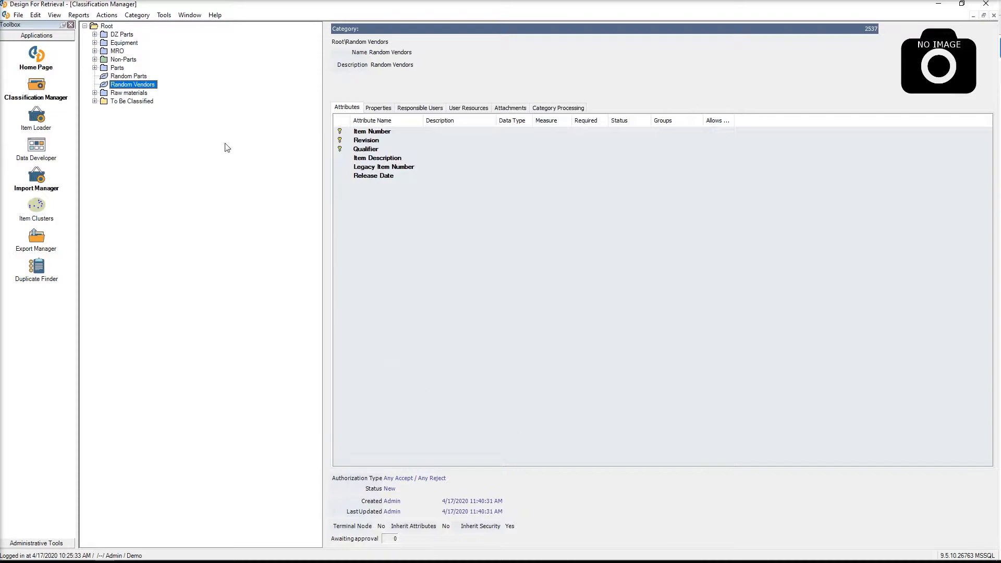
# Select the Random Parts category and switch to the Import Manager.
pyautogui.click(144, 77)
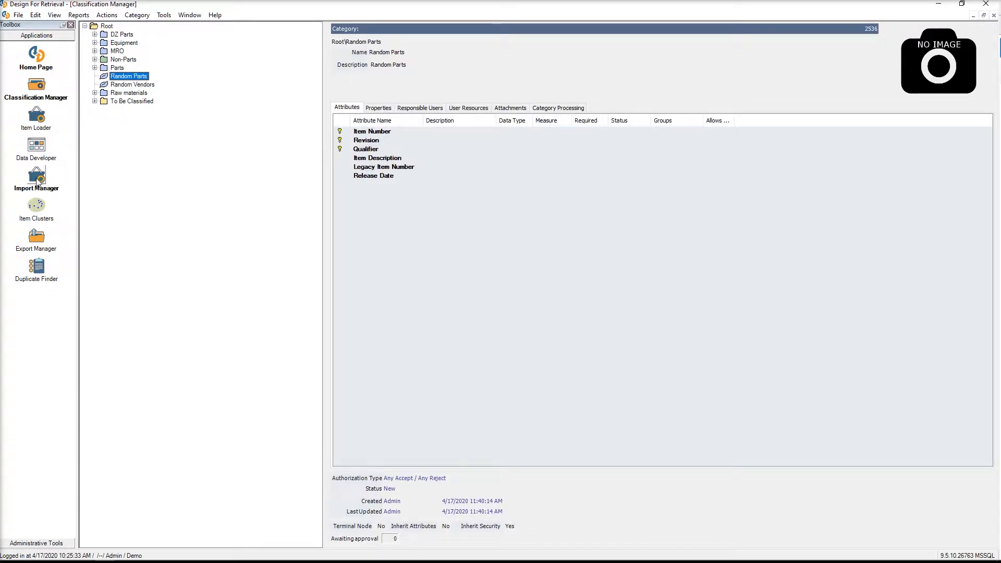
pyautogui.click(37, 178)
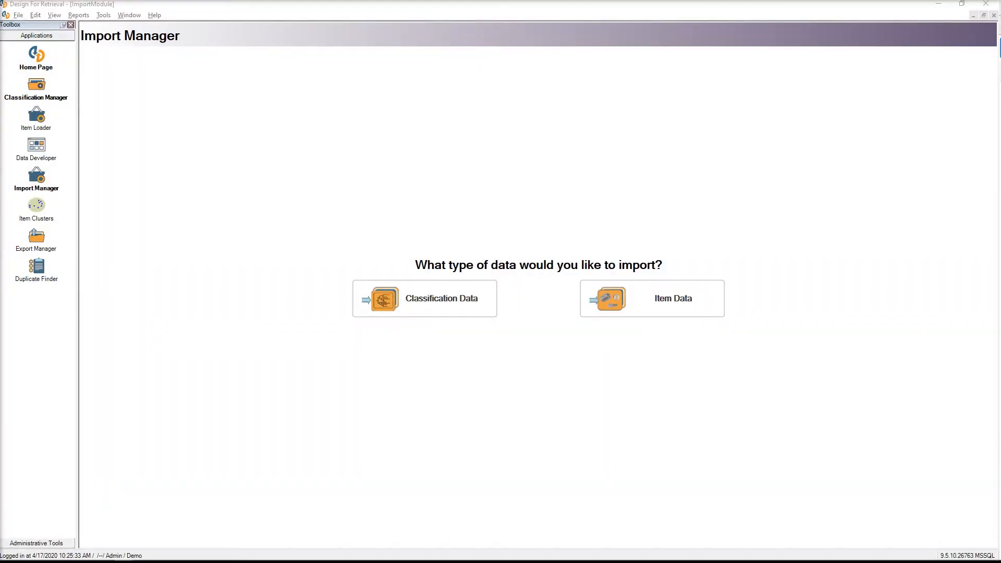
# Examine the Item Number column in the Random Parts.xlsx workbook in Excel and close the workbook.
pyautogui.moveTo(561, 4); pyautogui.dragTo(420, 82)
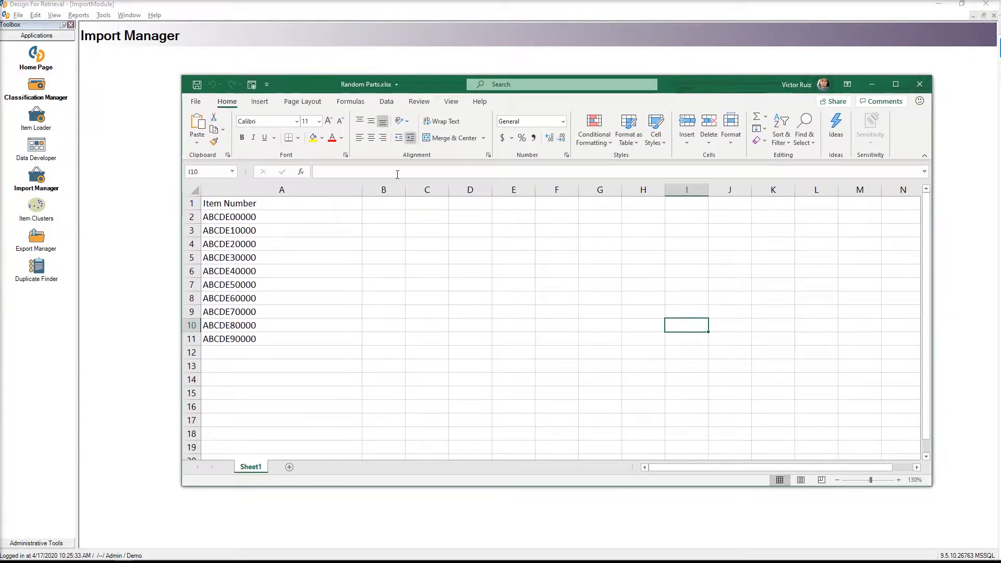
pyautogui.click(320, 188)
pyautogui.moveTo(393, 185); pyautogui.dragTo(320, 208)
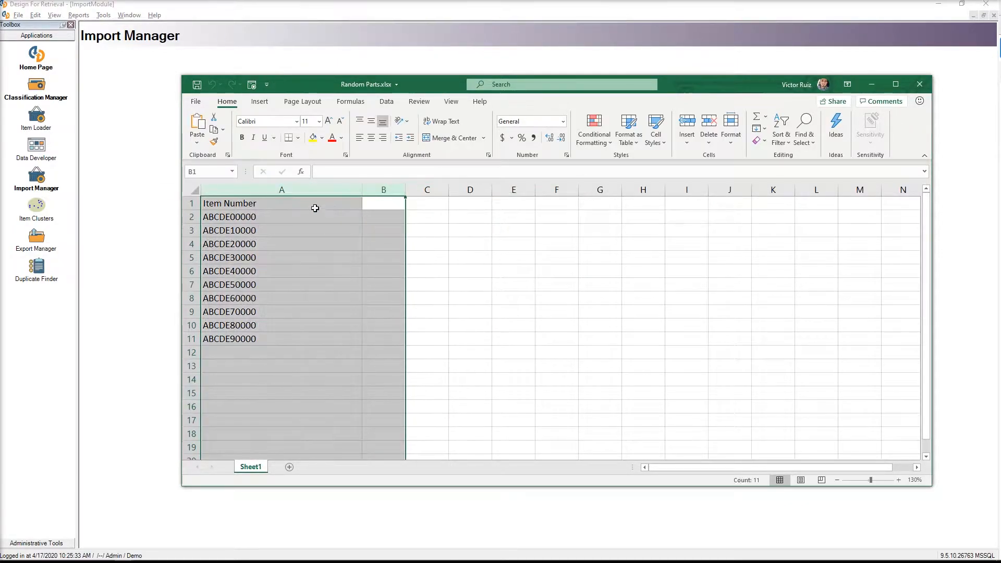
pyautogui.click(328, 203)
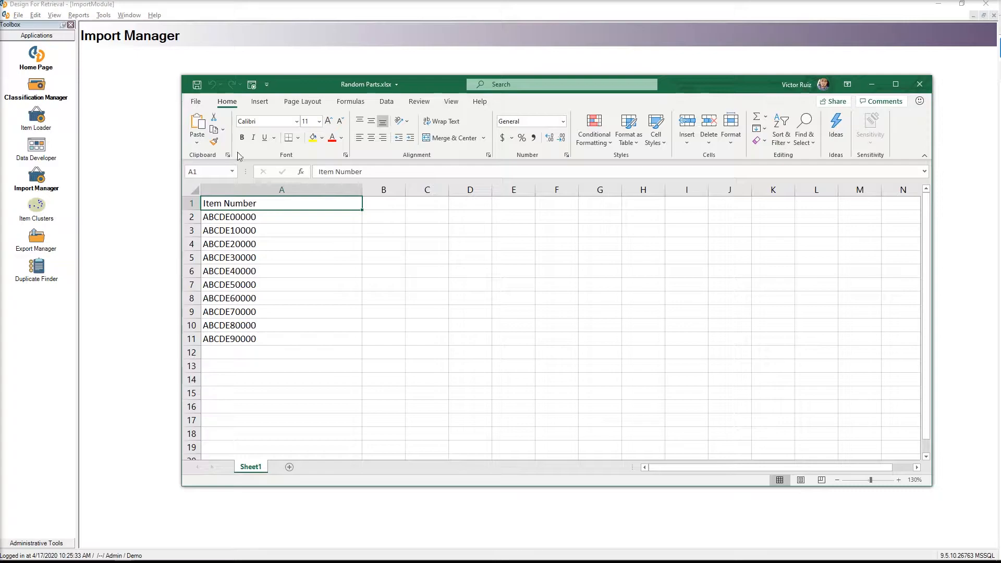
pyautogui.click(920, 84)
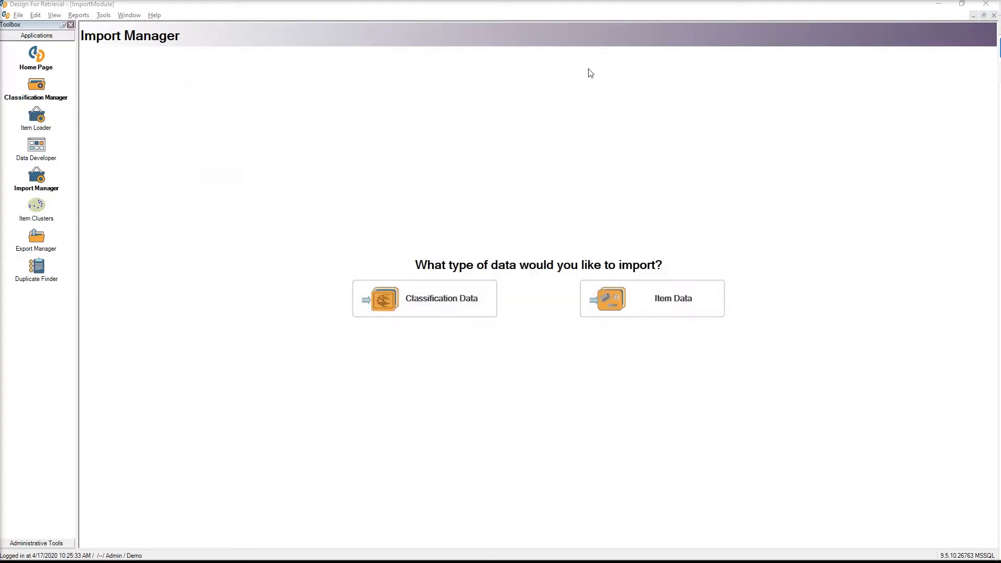
# Start an item data import with Random Parts.xlsx from the Relationship Training folder as the source file.
pyautogui.click(656, 312)
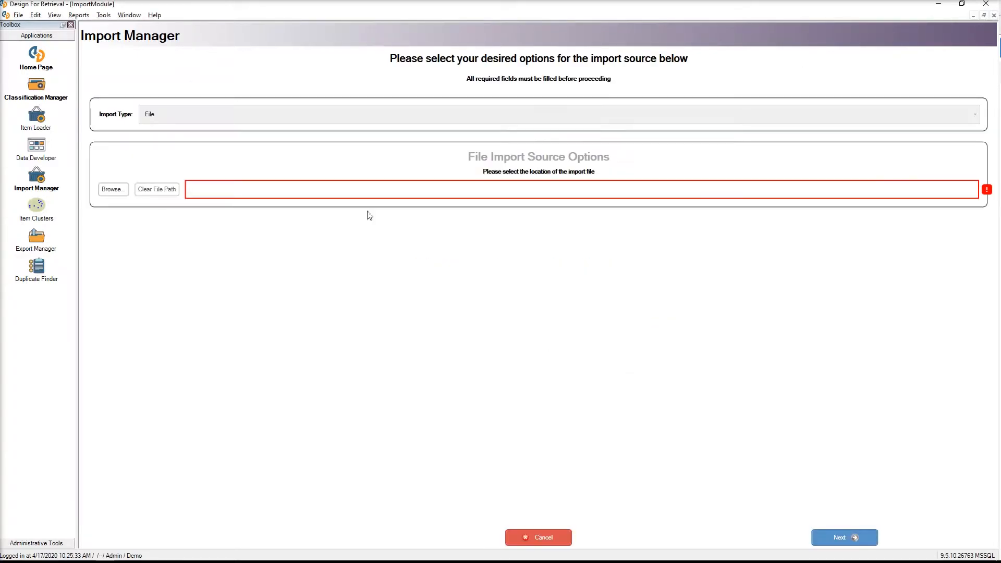
pyautogui.click(116, 190)
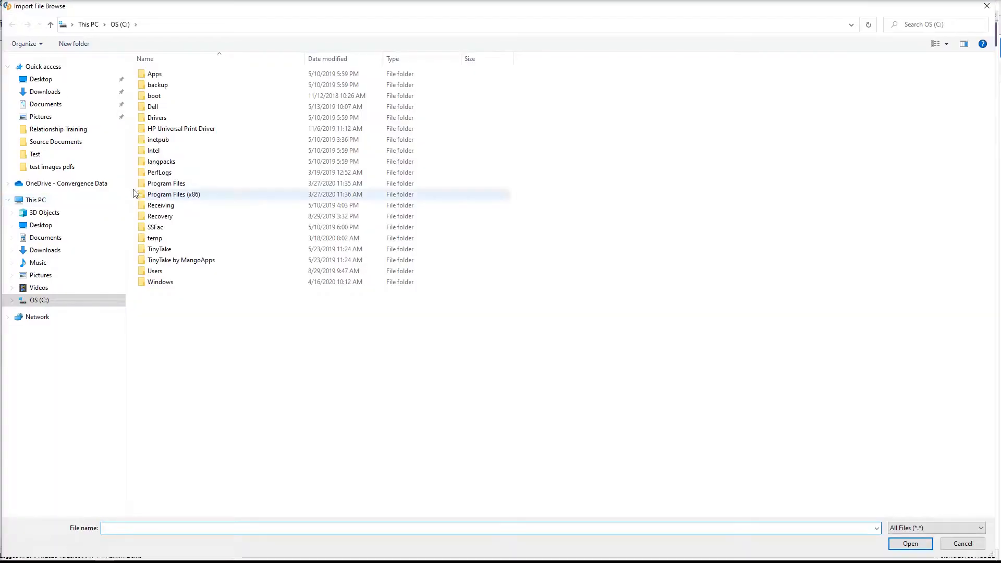
pyautogui.click(62, 129)
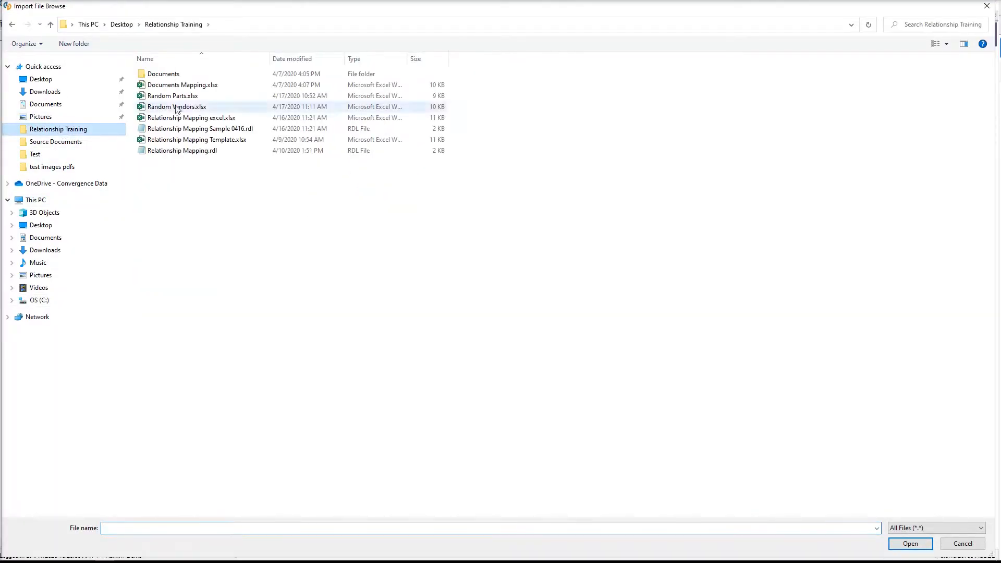
pyautogui.doubleClick(178, 96)
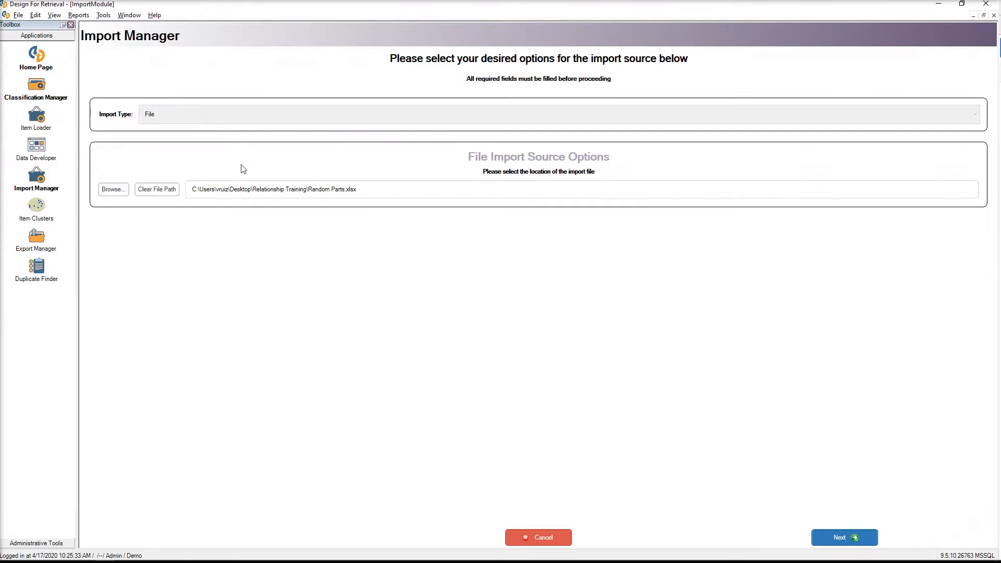
pyautogui.click(843, 538)
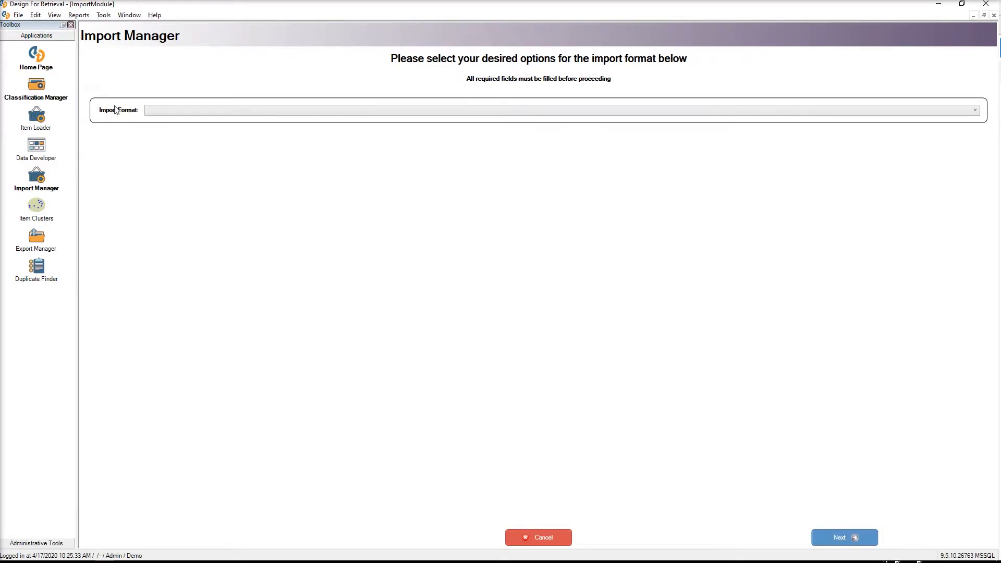
# Set the import format to Excel and proceed to the item mapping options.
pyautogui.click(157, 111)
pyautogui.click(167, 157)
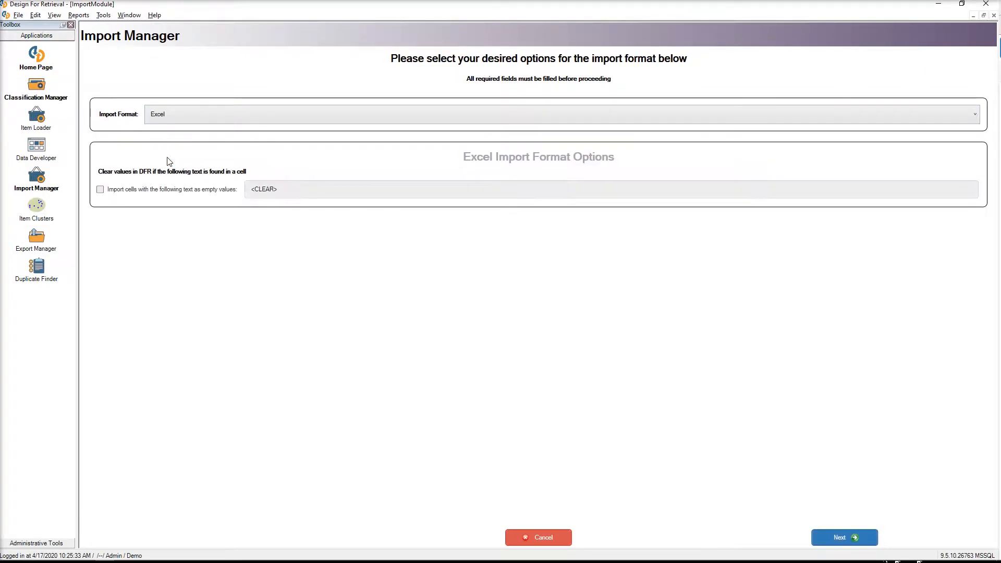
pyautogui.click(840, 538)
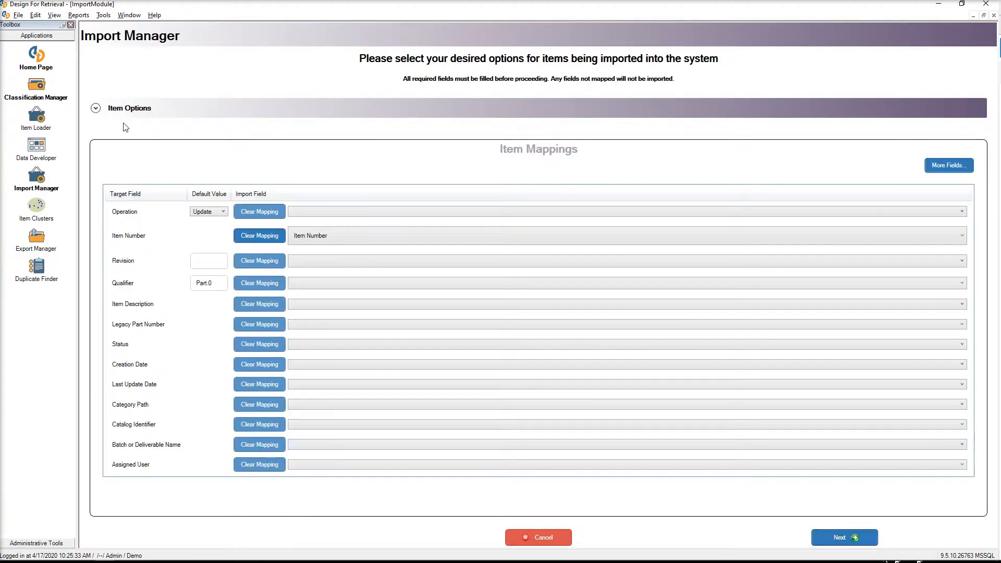
# Set the default category to Root\Random Parts, copying the path from the Classification Manager, and name the new batch RandomPartsTesting.
pyautogui.click(135, 109)
pyautogui.click(267, 130)
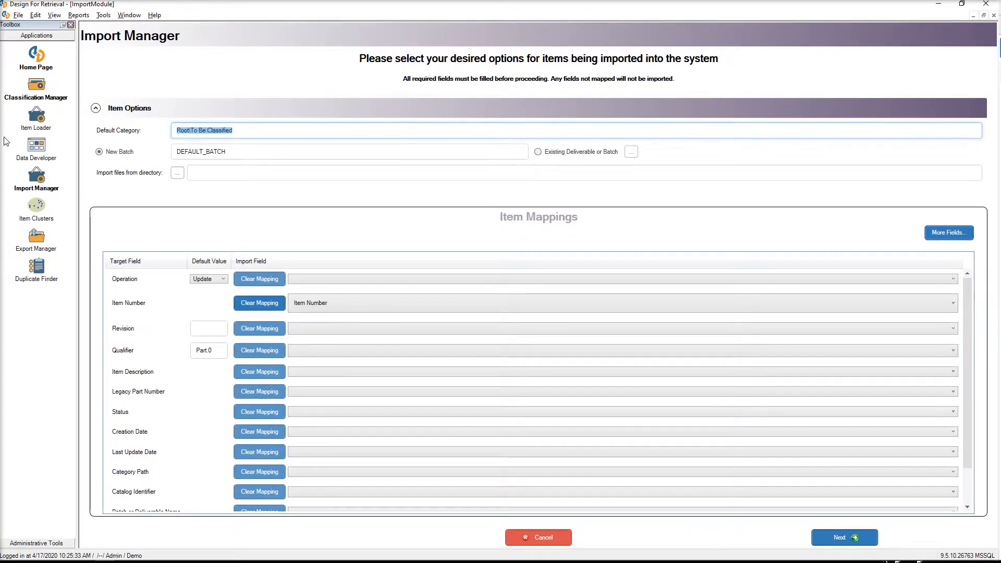
pyautogui.press('BackSpace')
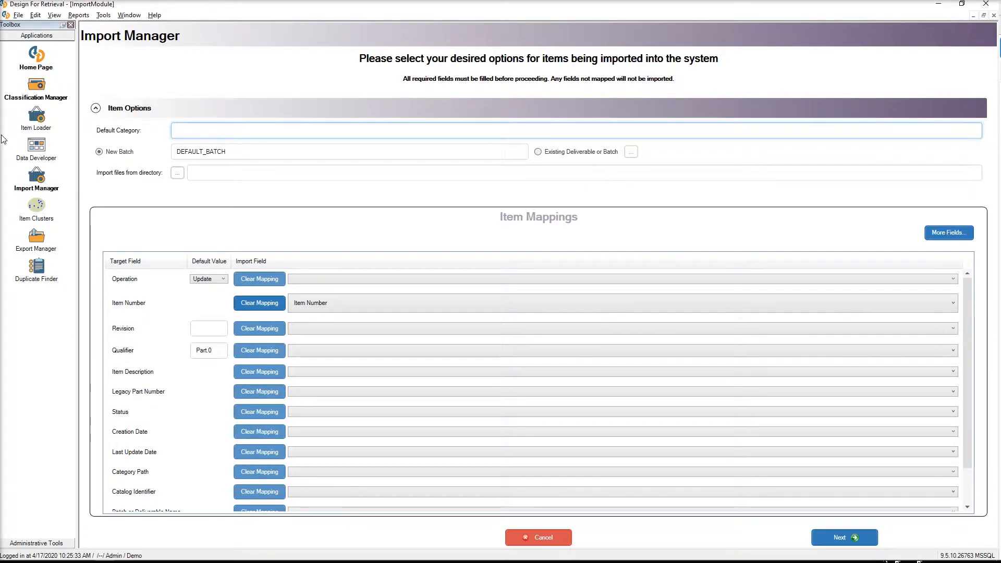
pyautogui.click(38, 86)
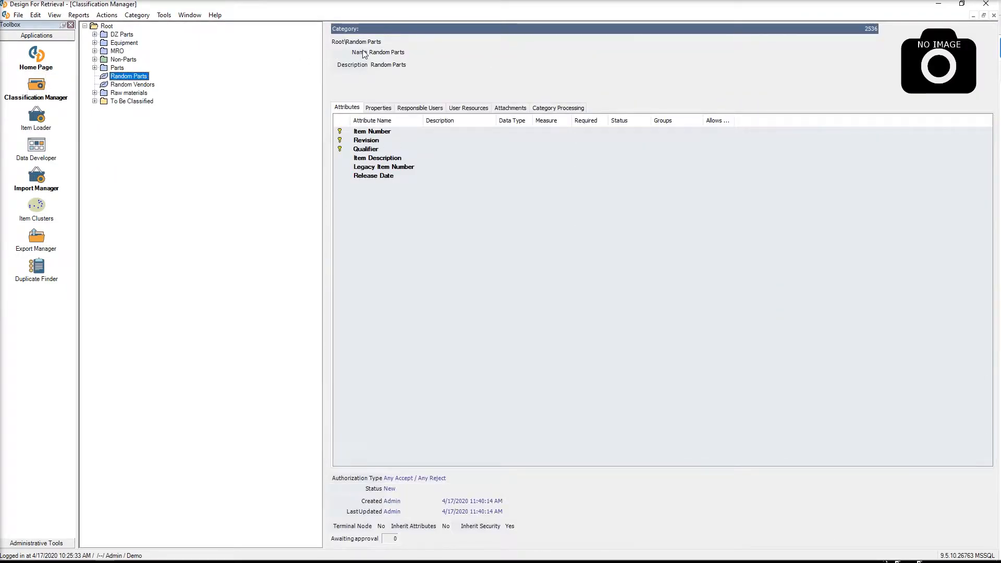
pyautogui.moveTo(384, 41); pyautogui.dragTo(252, 35)
pyautogui.hotkey('ctrl', 'c')
pyautogui.click(36, 176)
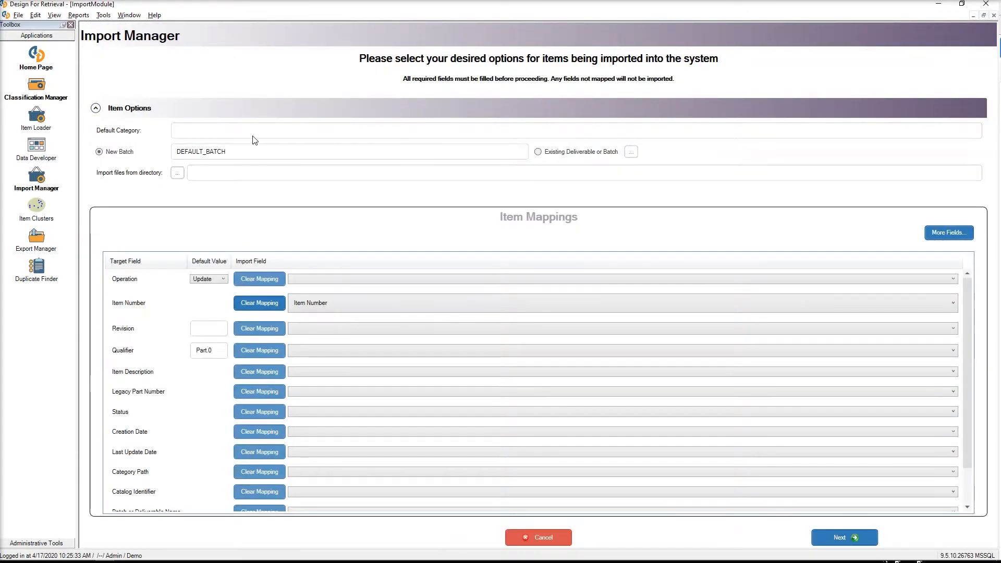
pyautogui.click(253, 136)
pyautogui.hotkey('ctrl', 'v')
pyautogui.press('Tab')
pyautogui.write('RandomP')
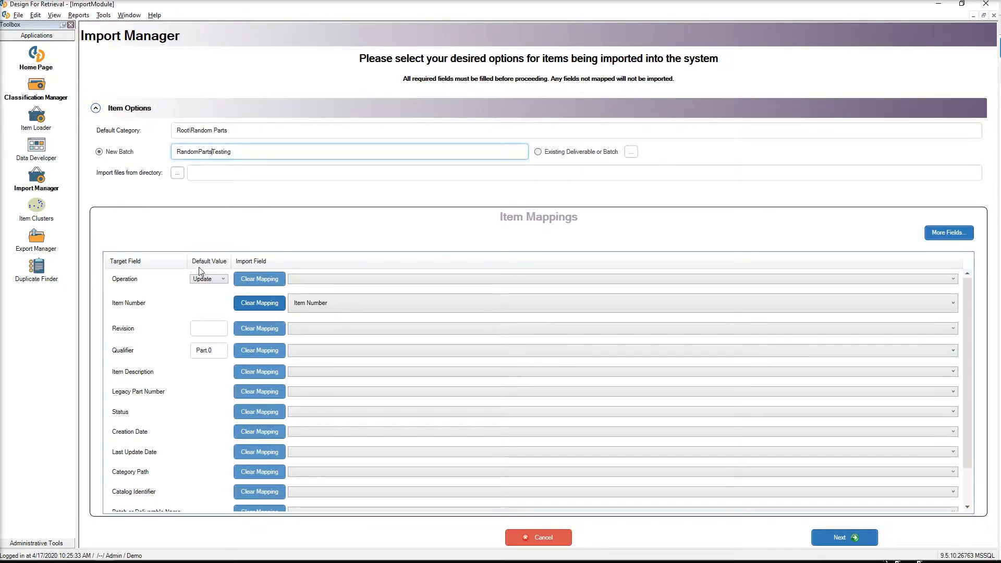
# Set the default operation to Create in the item mappings and review the Part.0 qualifier and remaining fields.
pyautogui.click(214, 279)
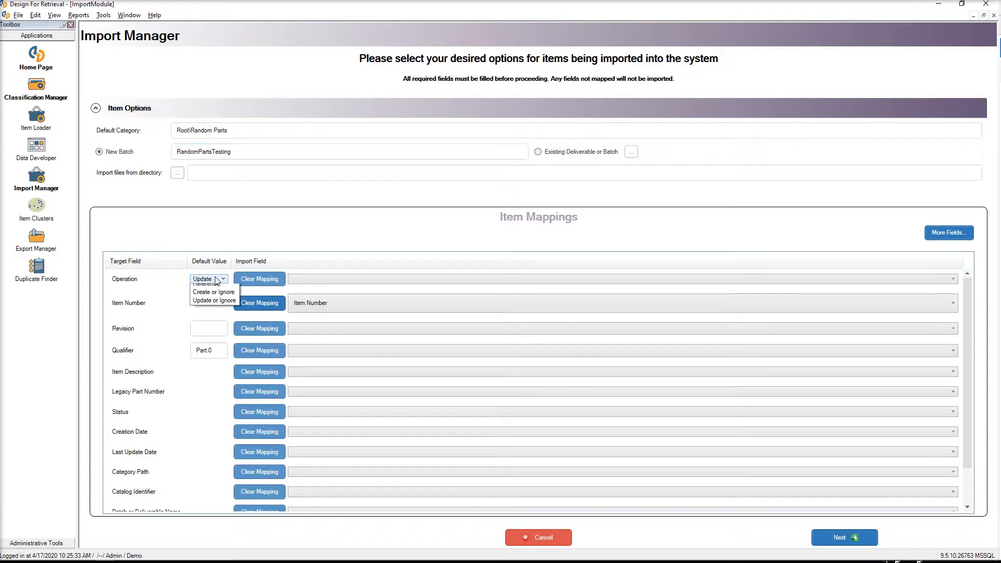
pyautogui.click(220, 289)
pyautogui.moveTo(216, 349); pyautogui.dragTo(174, 355)
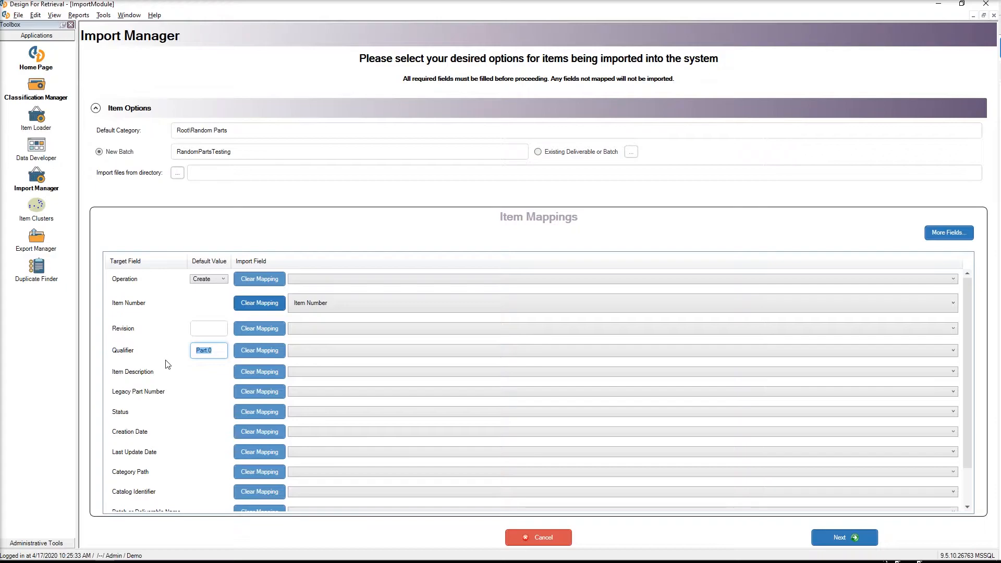
pyautogui.click(218, 352)
pyautogui.scroll(-2, 590, 380)
pyautogui.scroll(2, 377, 355)
pyautogui.scroll(-2, 490, 383)
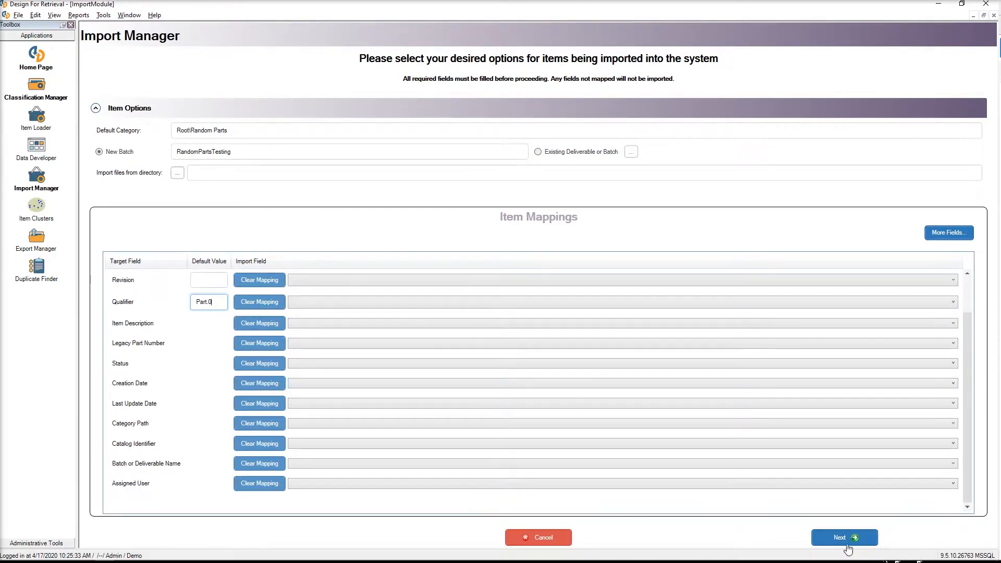
# Accept the item mappings and validation results, run the RandomPartsTesting import, and close the completed import.
pyautogui.click(829, 539)
pyautogui.click(835, 539)
pyautogui.click(834, 539)
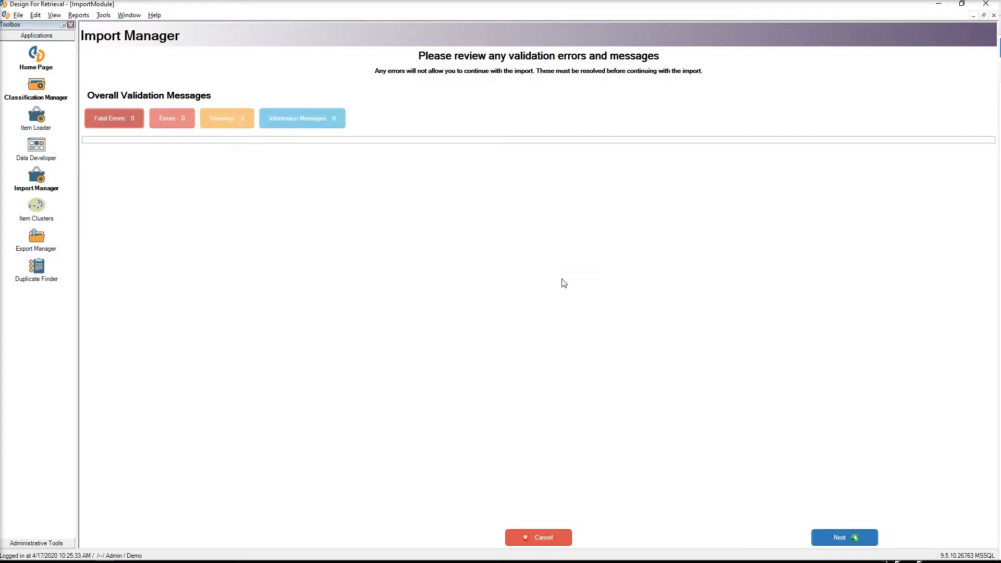
pyautogui.click(831, 539)
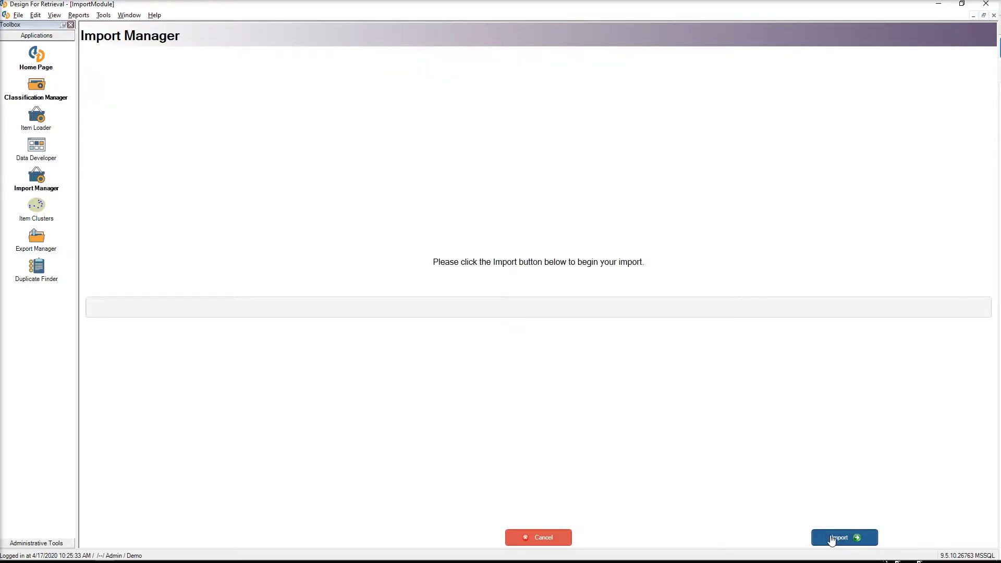
pyautogui.click(832, 539)
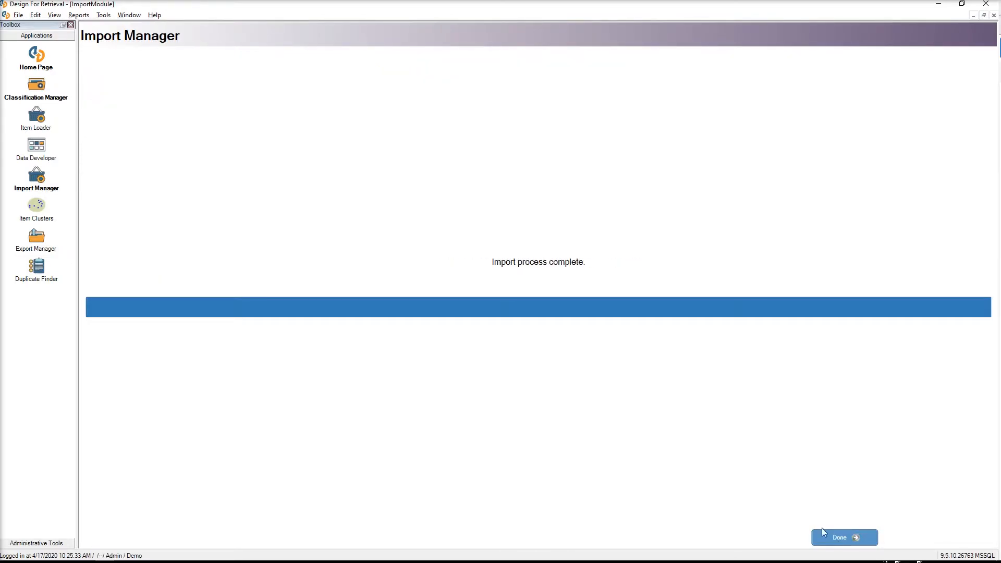
pyautogui.click(841, 542)
# Switch to DFR Online in Chrome and view the imported items in the Random Parts category under Root using SmartFind.
pyautogui.hotkey('alt', 'Tab')
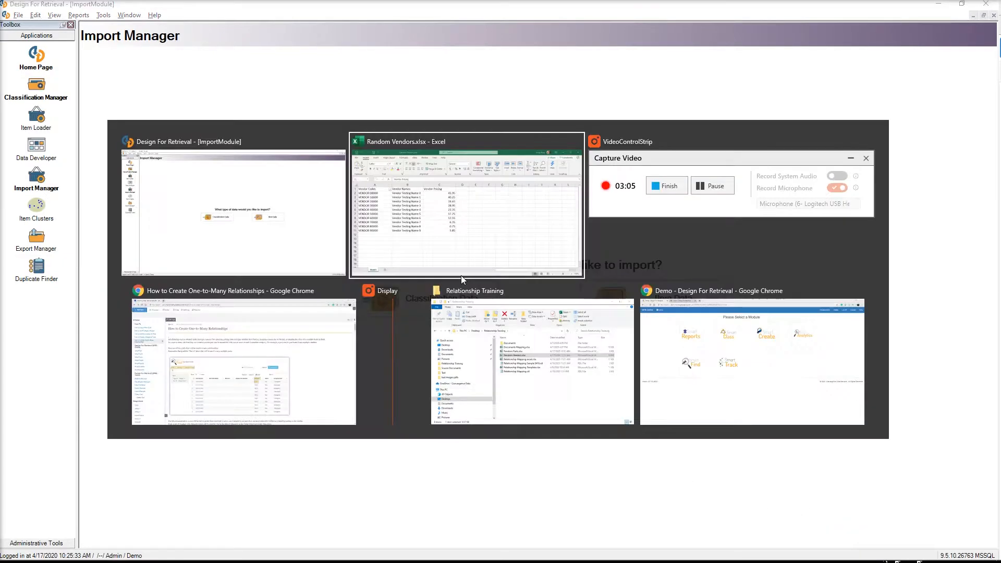
pyautogui.hotkey('alt', 'Tab')
pyautogui.hotkey('alt', 'Tab')
pyautogui.hotkey('alt', 'Tab')
pyautogui.hotkey('alt', 'Tab')
pyautogui.hotkey('alt', 'Tab')
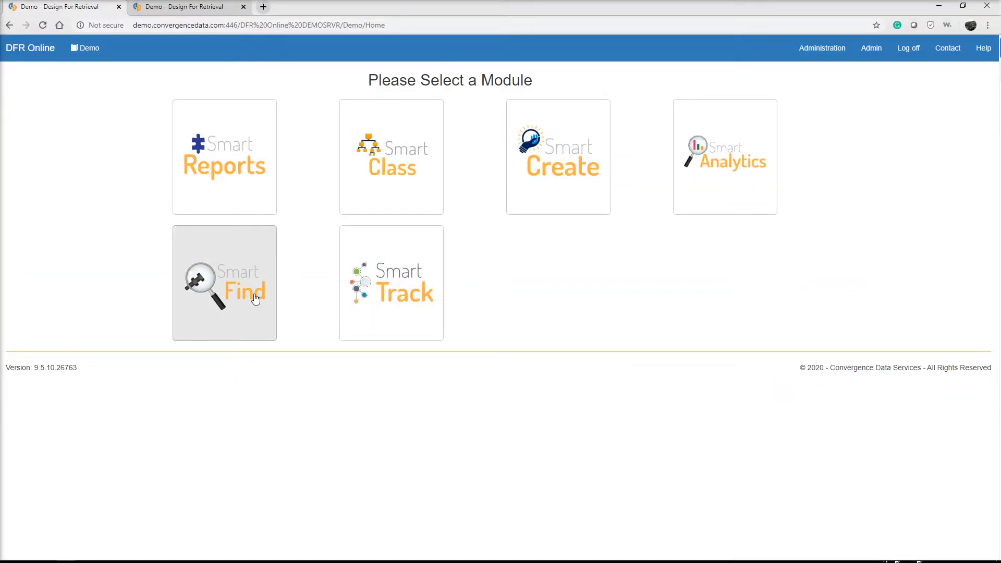
pyautogui.click(240, 286)
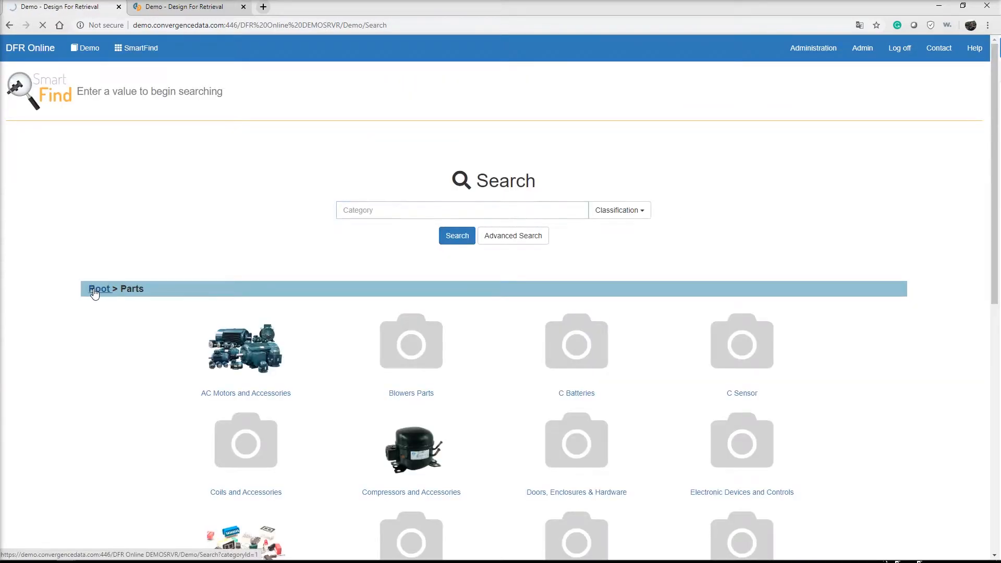
pyautogui.click(94, 291)
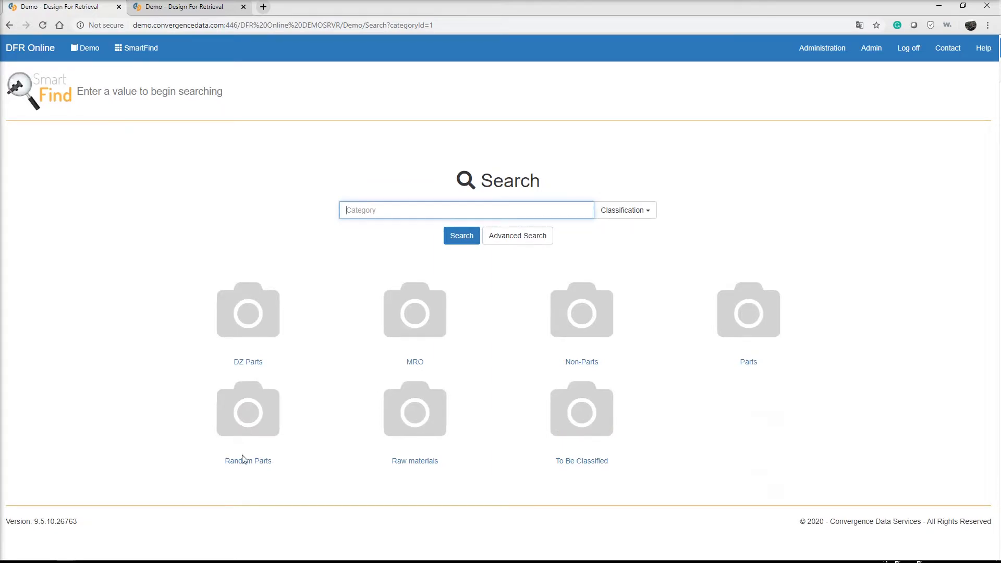
pyautogui.click(251, 417)
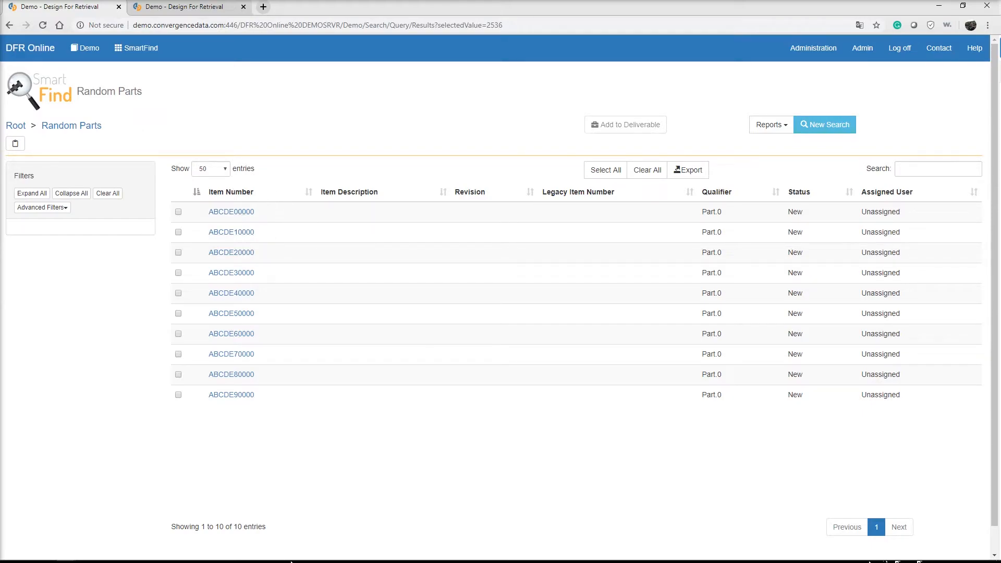
# Review the Vendor Codes, Vendor Names and Vendor Pricing columns in Random Vendors.xlsx, and close the workbook.
pyautogui.moveTo(1000, 68); pyautogui.dragTo(671, 106)
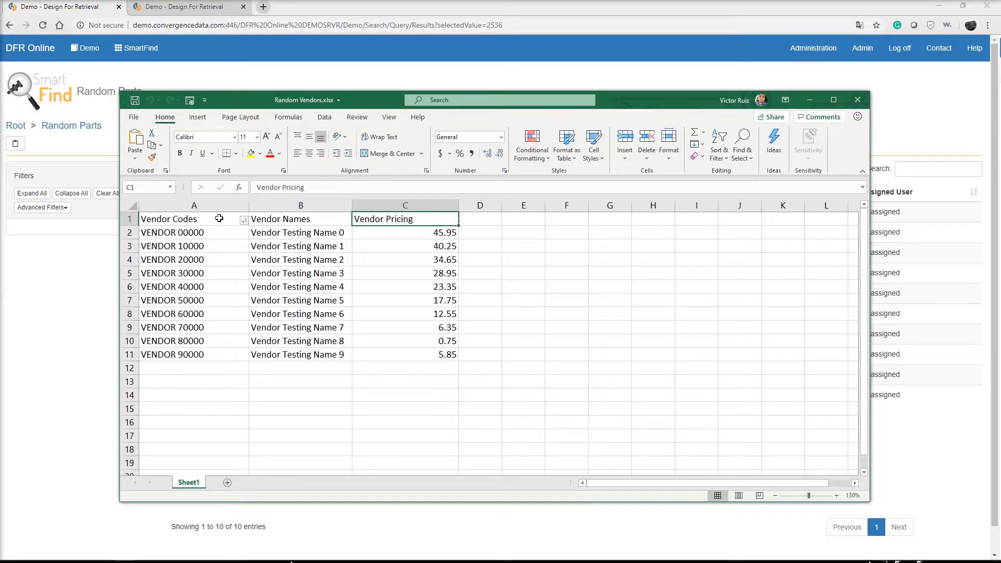
pyautogui.moveTo(212, 220); pyautogui.dragTo(262, 351)
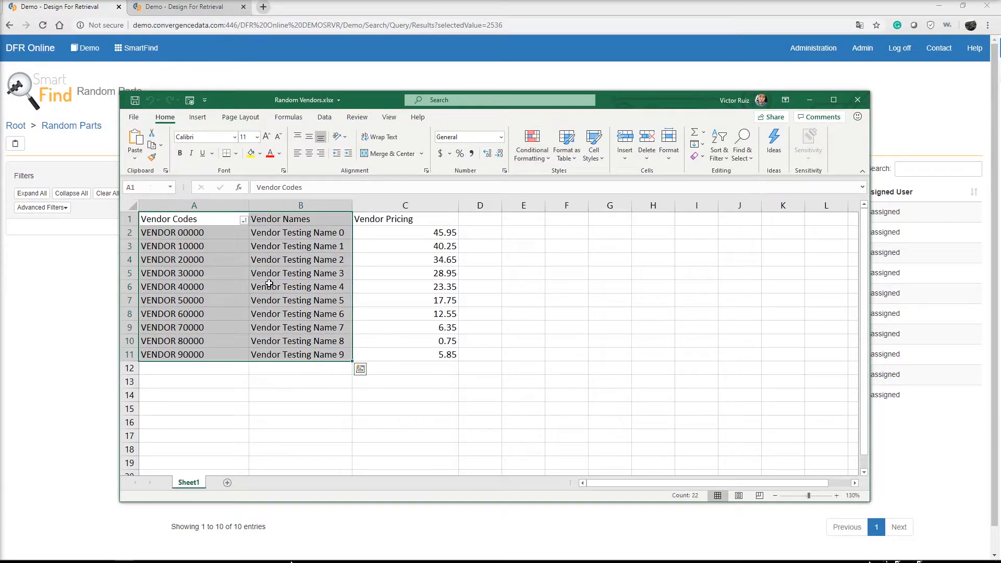
pyautogui.click(202, 221)
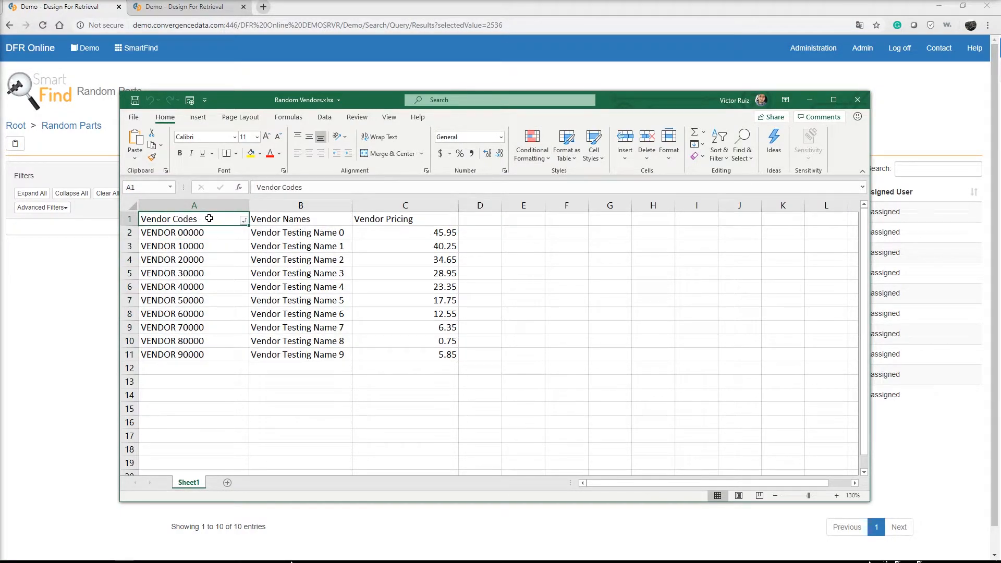
pyautogui.click(311, 220)
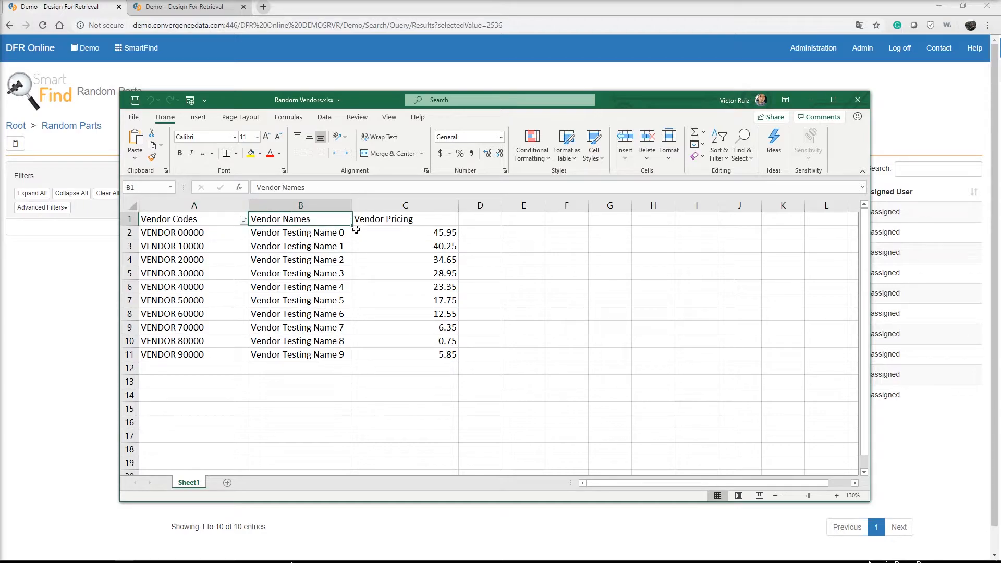
pyautogui.click(386, 220)
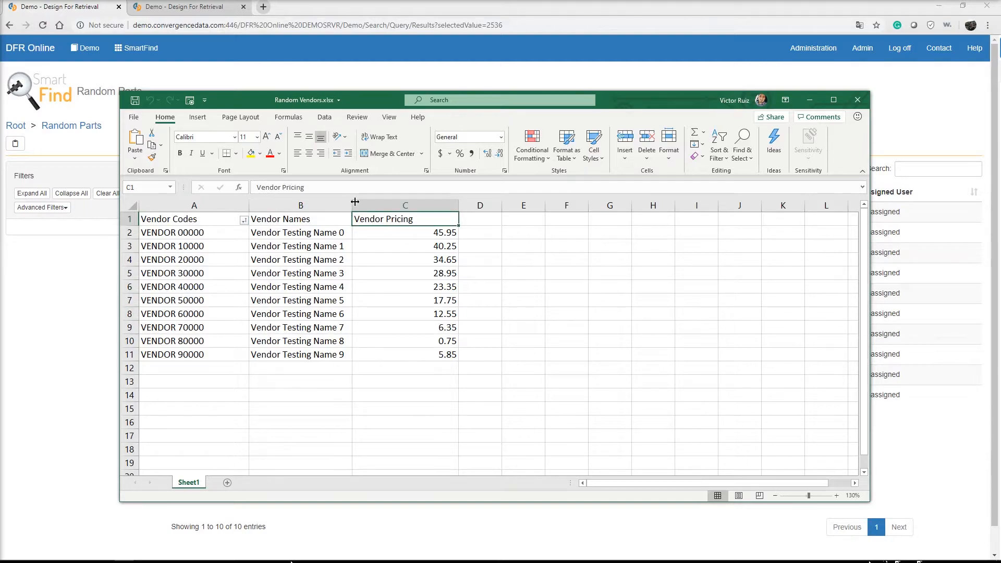
pyautogui.moveTo(649, 114); pyautogui.dragTo(633, 164)
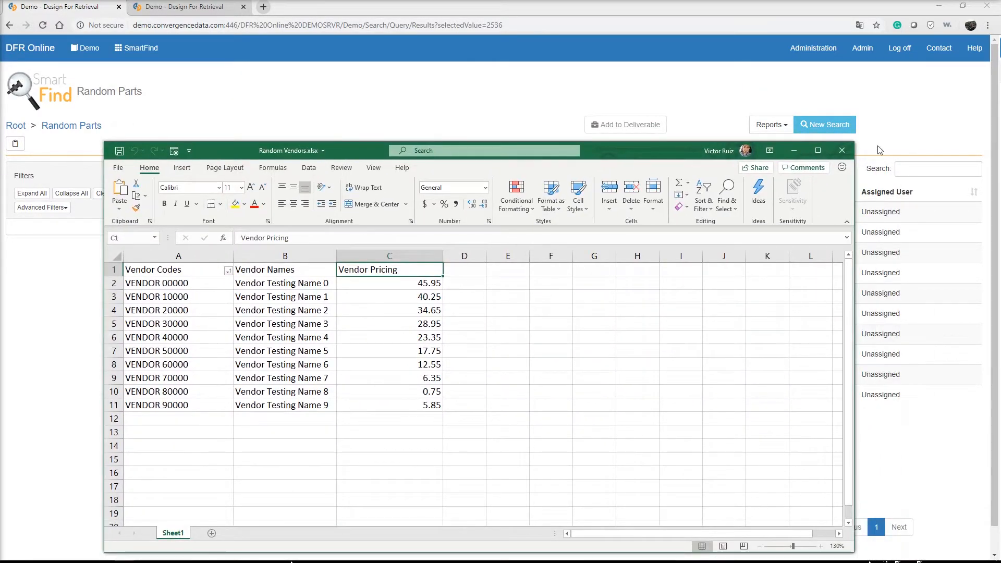
pyautogui.click(843, 152)
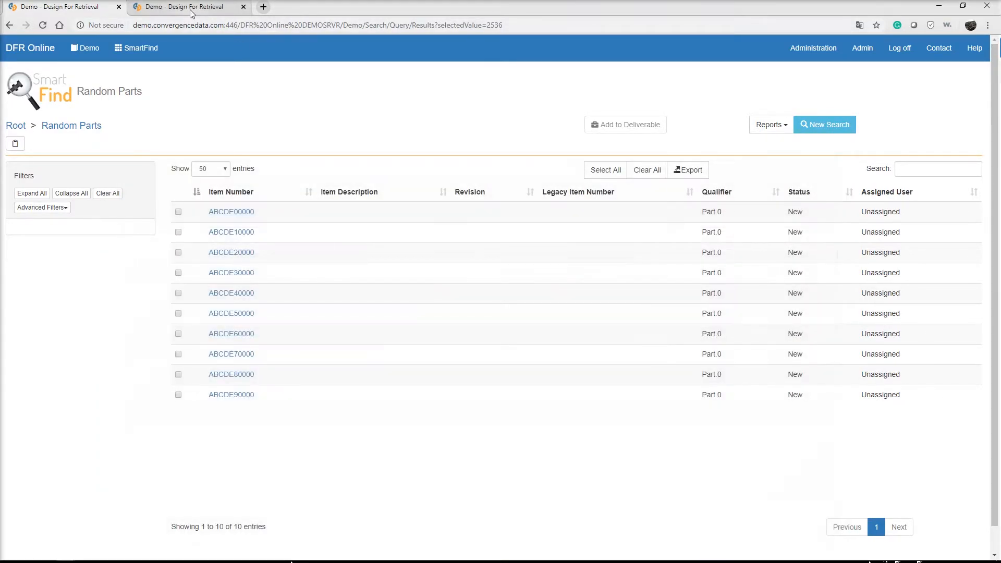
# Create and save a new attribute named Vendor Names in SmartClass, with Vendor Names as its description.
pyautogui.click(190, 13)
pyautogui.click(387, 207)
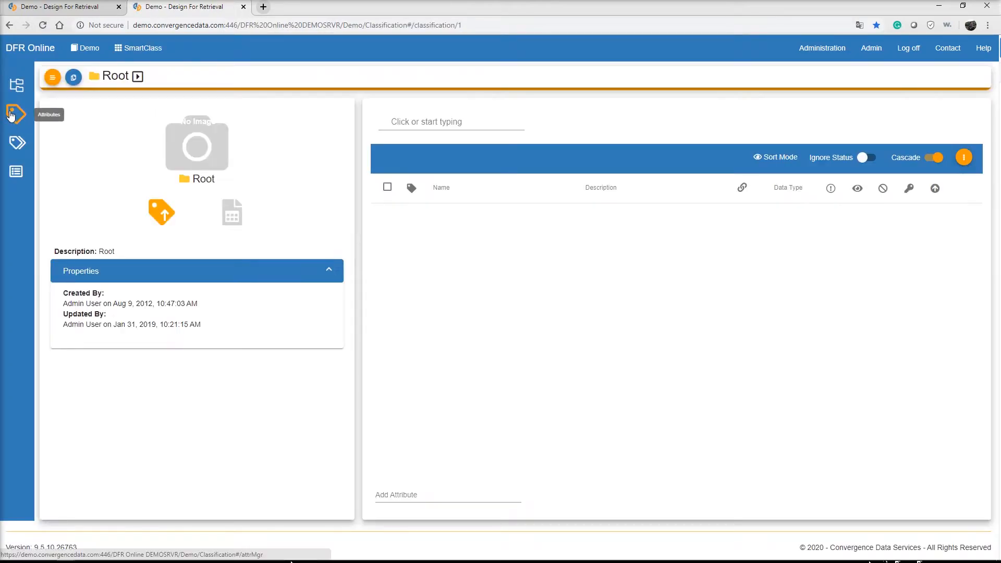
pyautogui.click(10, 116)
pyautogui.click(125, 464)
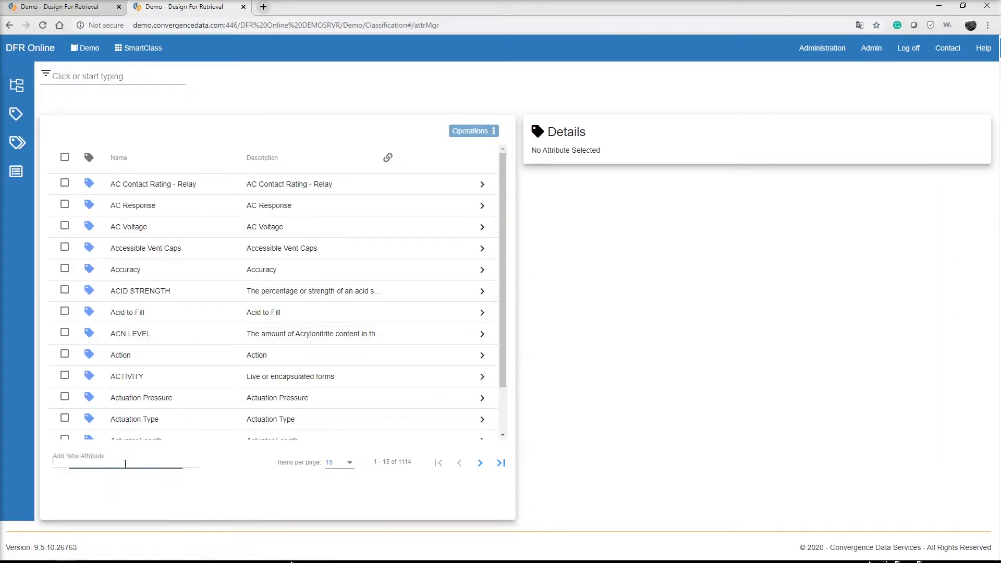
pyautogui.write('Vendor Names')
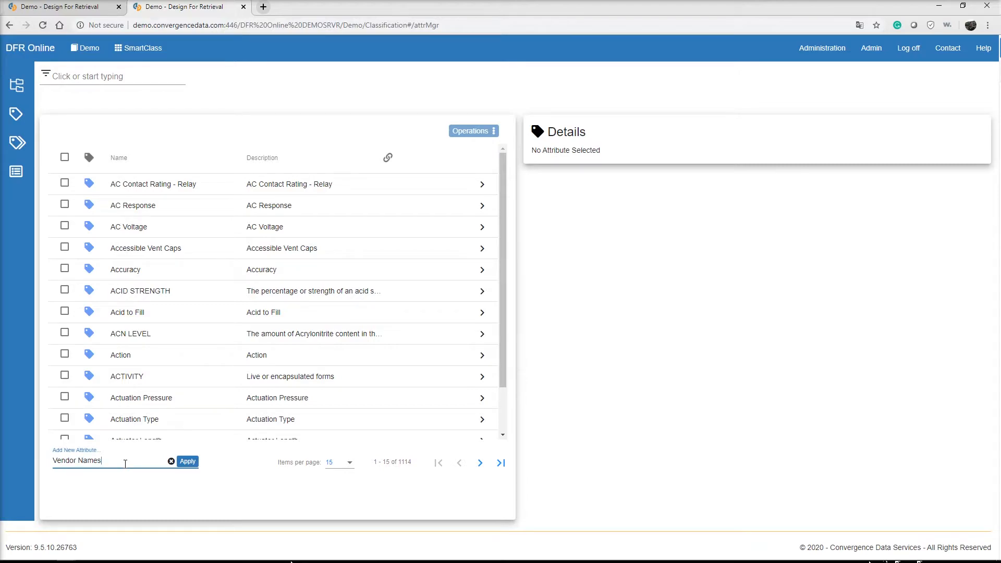
pyautogui.press('Return')
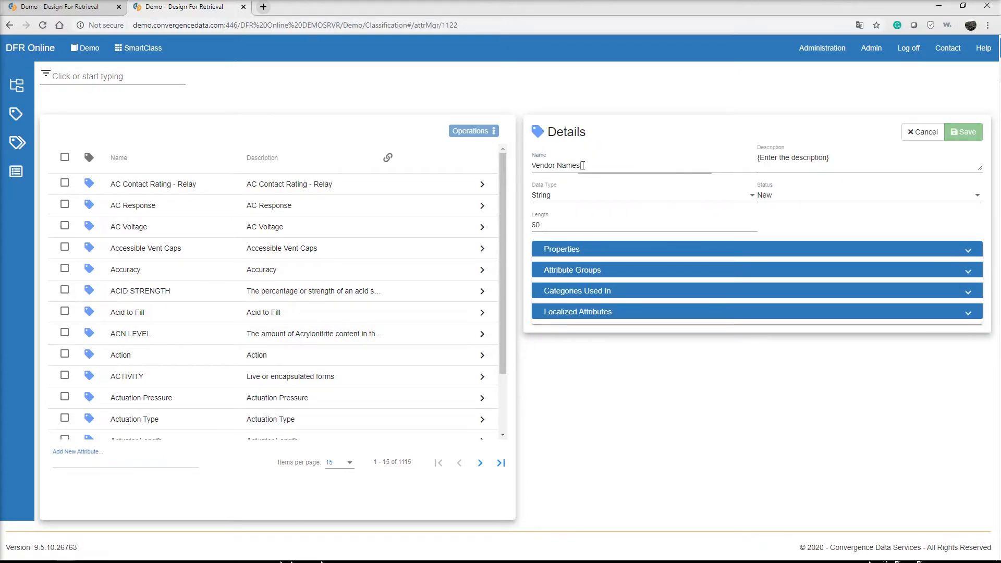
pyautogui.click(854, 168)
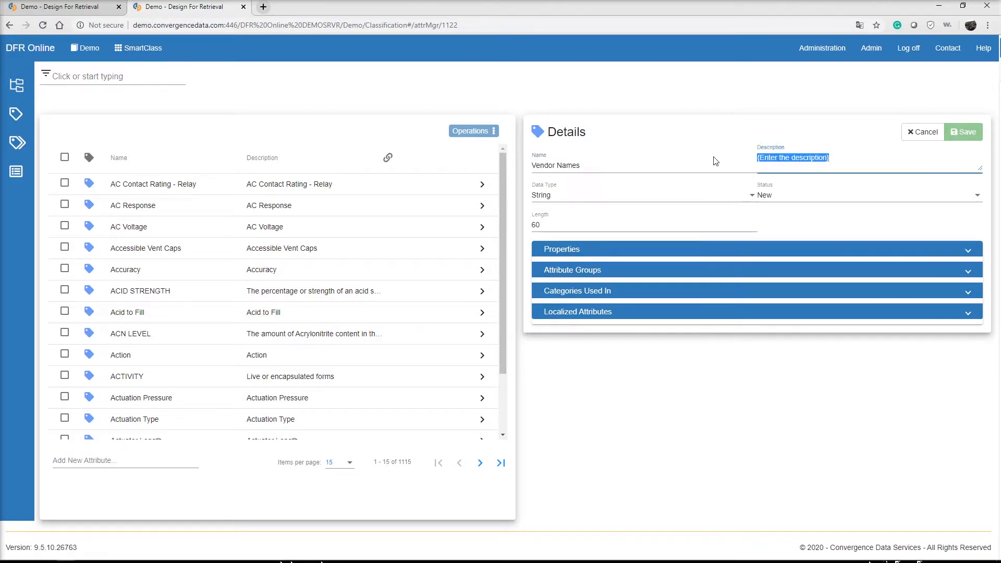
pyautogui.click(962, 132)
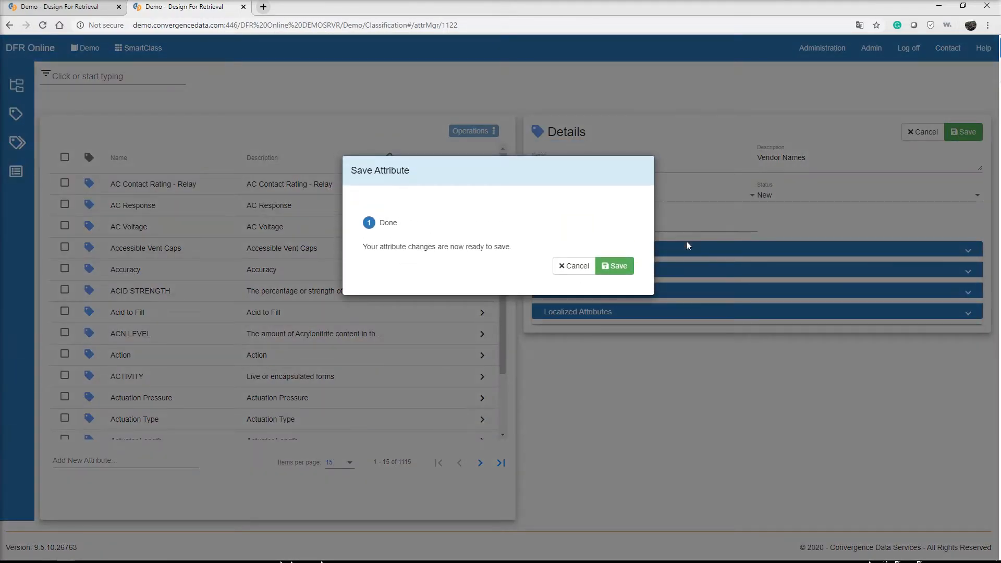
pyautogui.click(615, 266)
# Create and save a new attribute named Vendor Pricing, with Vendor Pricing as its description.
pyautogui.click(123, 463)
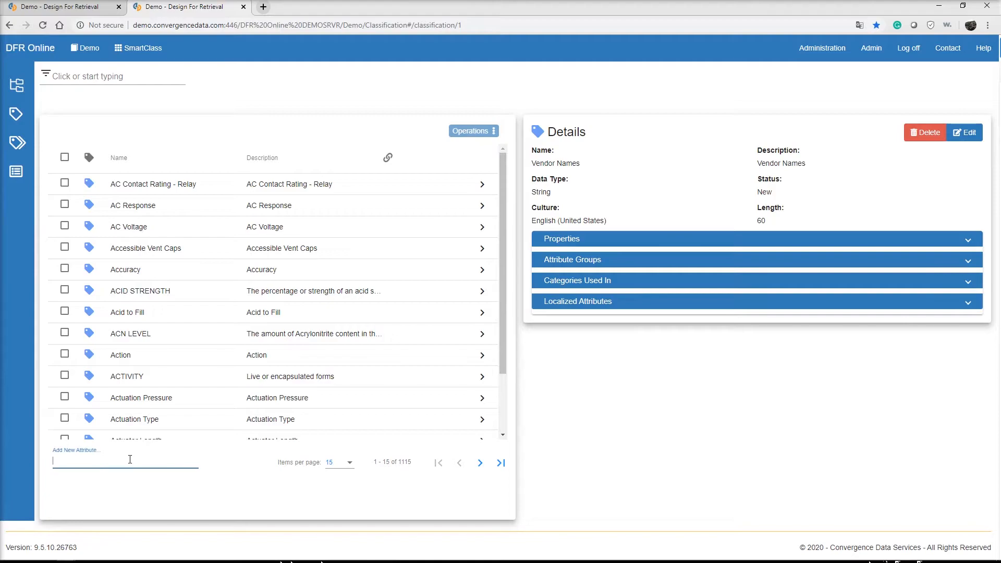
pyautogui.write('Vendor Pricing')
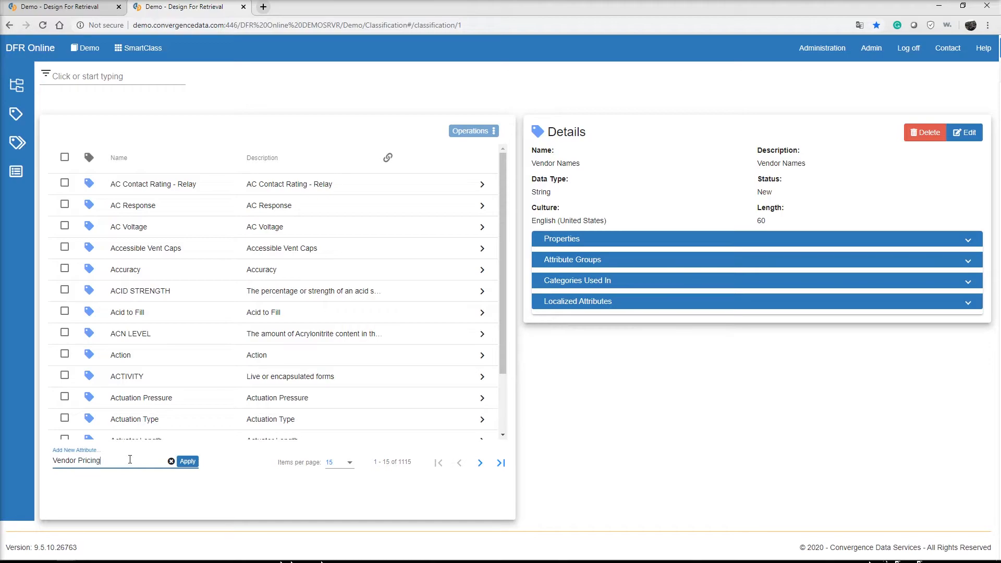
pyautogui.click(188, 461)
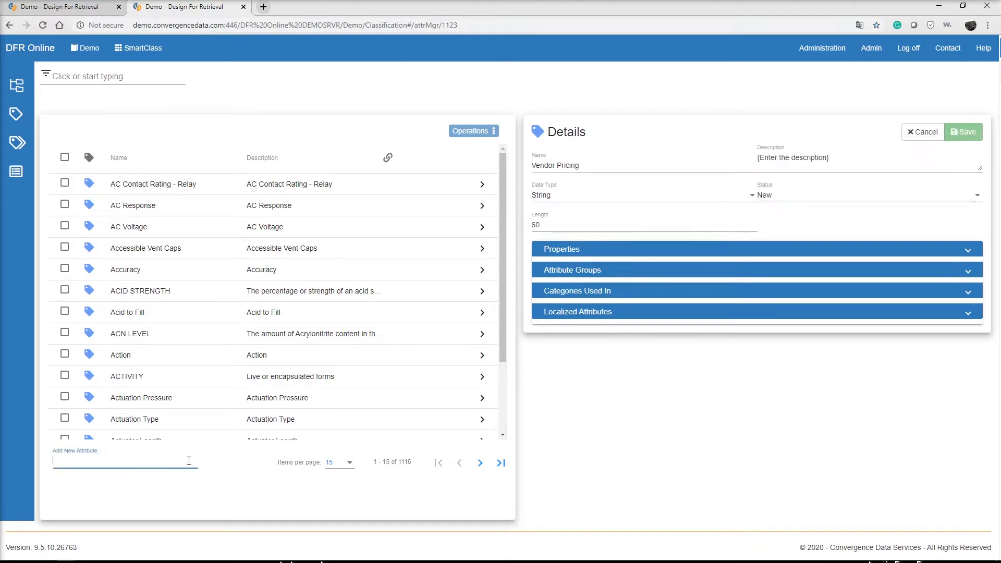
pyautogui.moveTo(603, 167); pyautogui.dragTo(423, 175)
pyautogui.hotkey('ctrl', 'c')
pyautogui.press('Tab')
pyautogui.hotkey('ctrl', 'v')
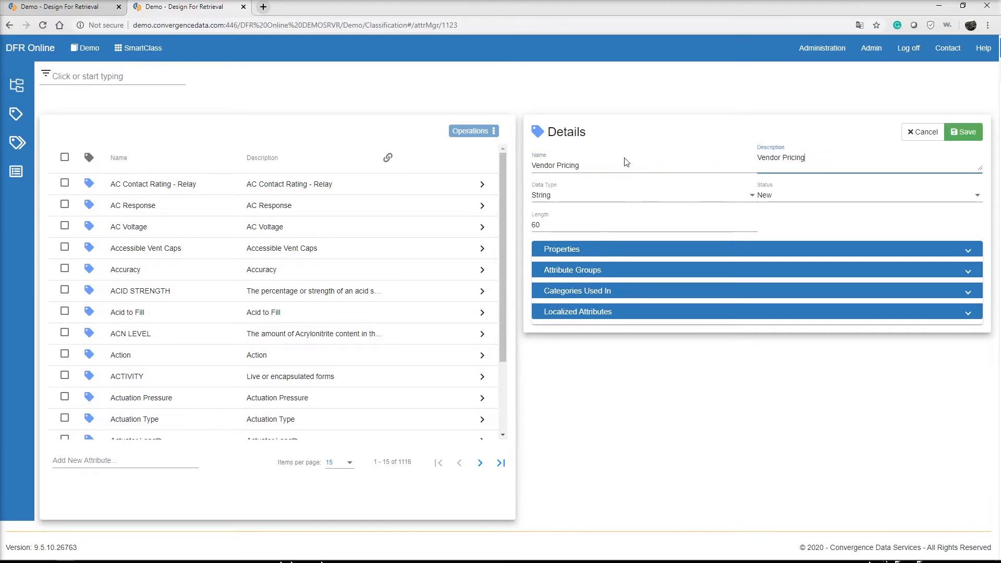
pyautogui.click(964, 131)
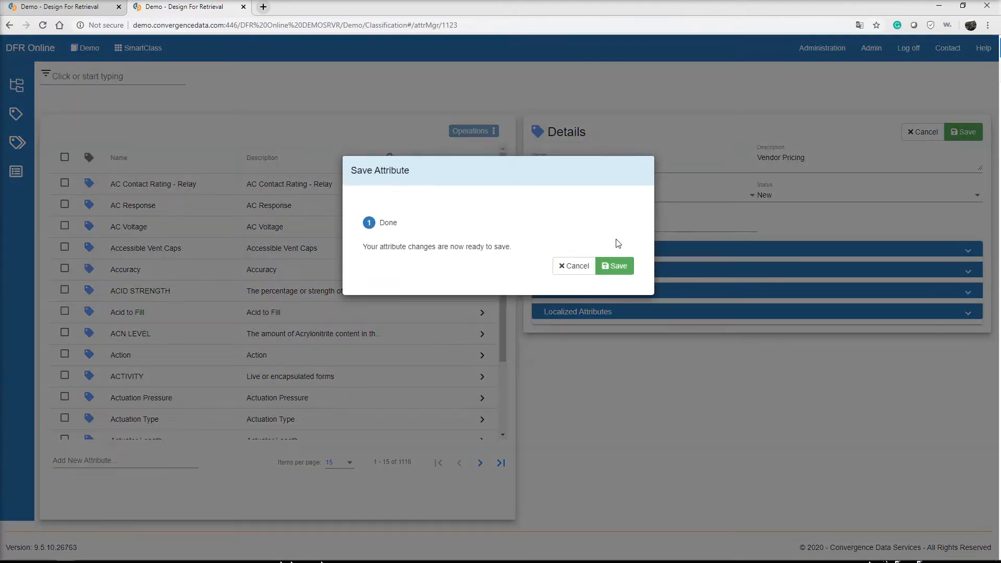
pyautogui.click(616, 266)
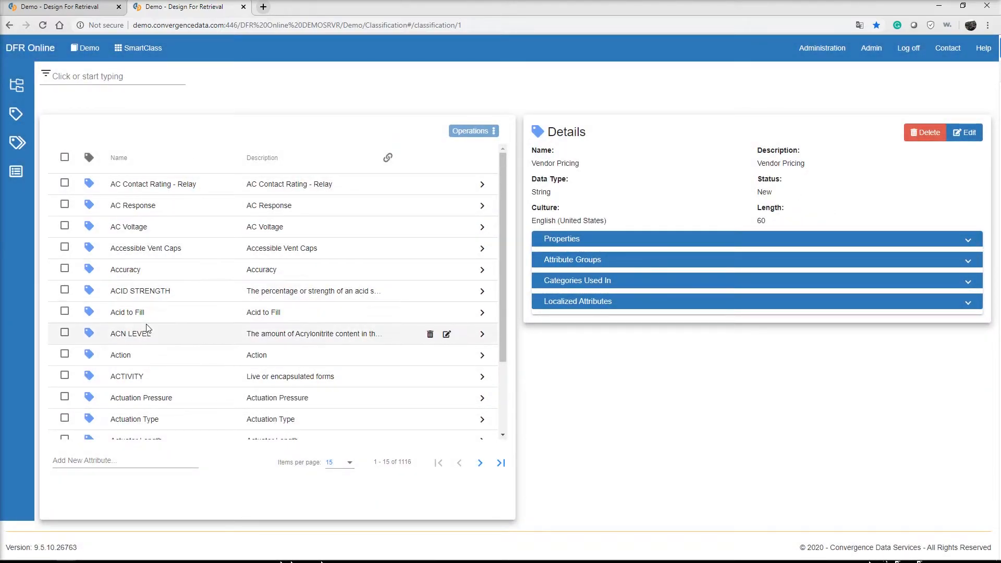
# Switch to the Design For Retrieval Import Manager and start an item data import with Random Vendors.xlsx from the Relationship Training folder.
pyautogui.hotkey('alt', 'Tab')
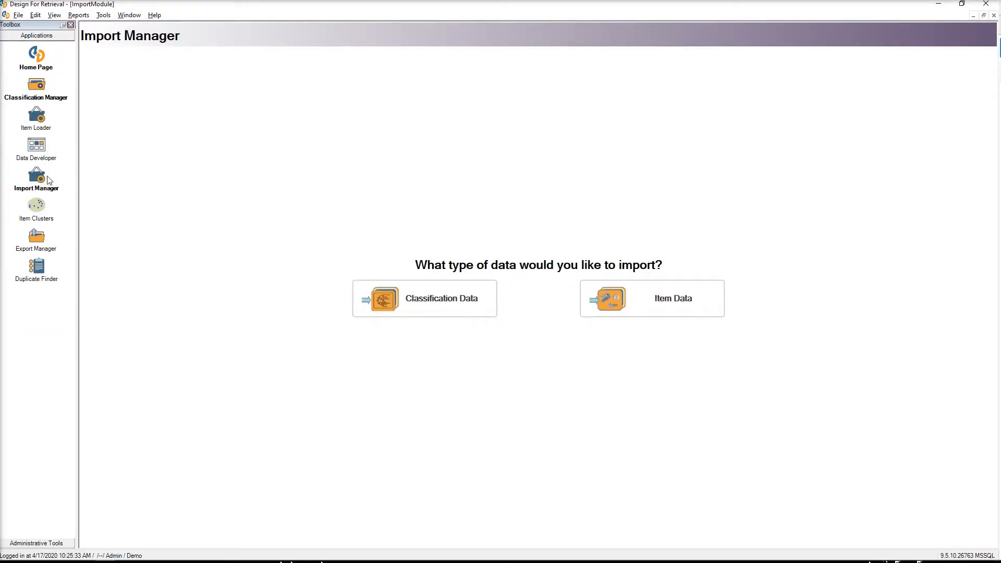
pyautogui.click(661, 299)
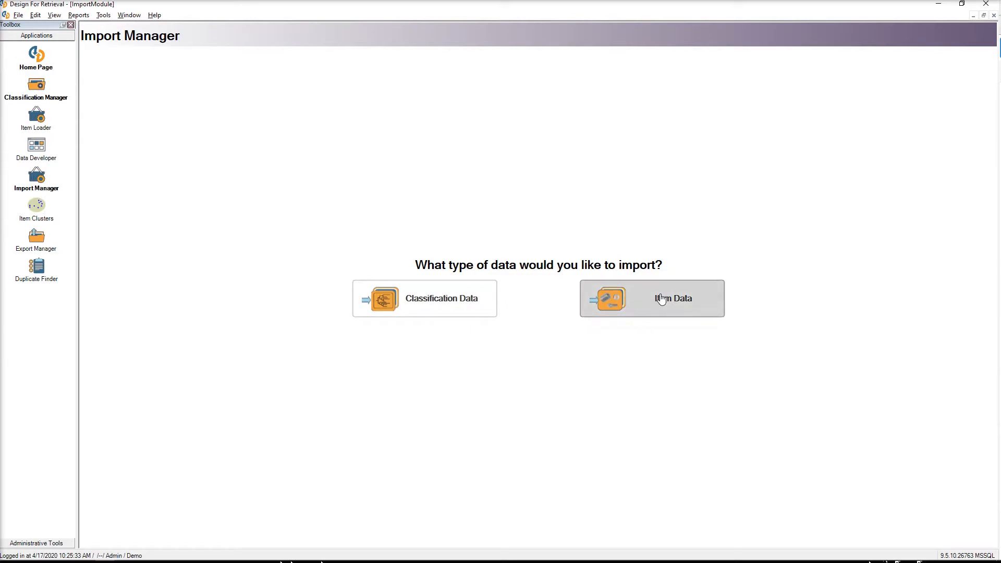
pyautogui.click(117, 190)
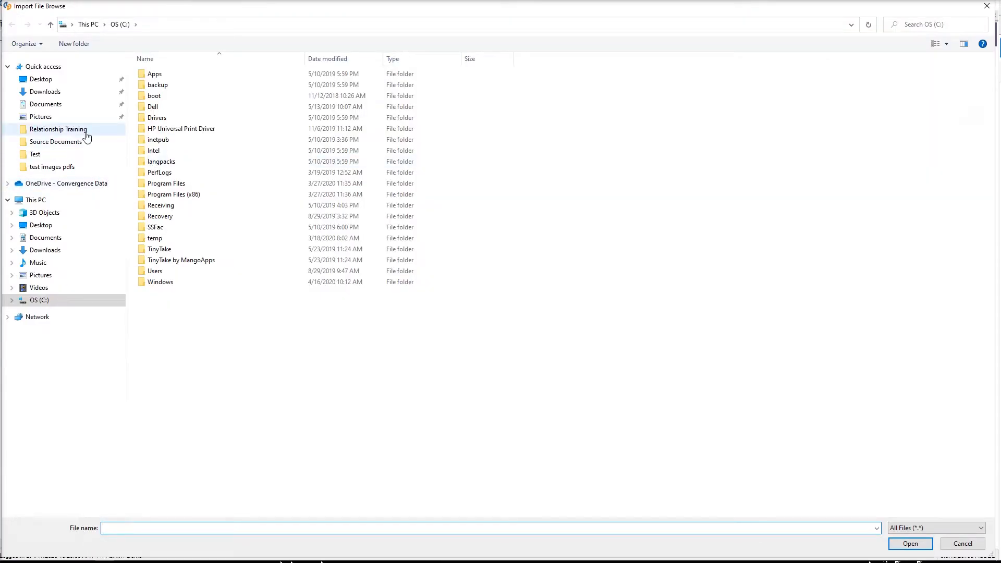
pyautogui.click(84, 131)
pyautogui.click(193, 108)
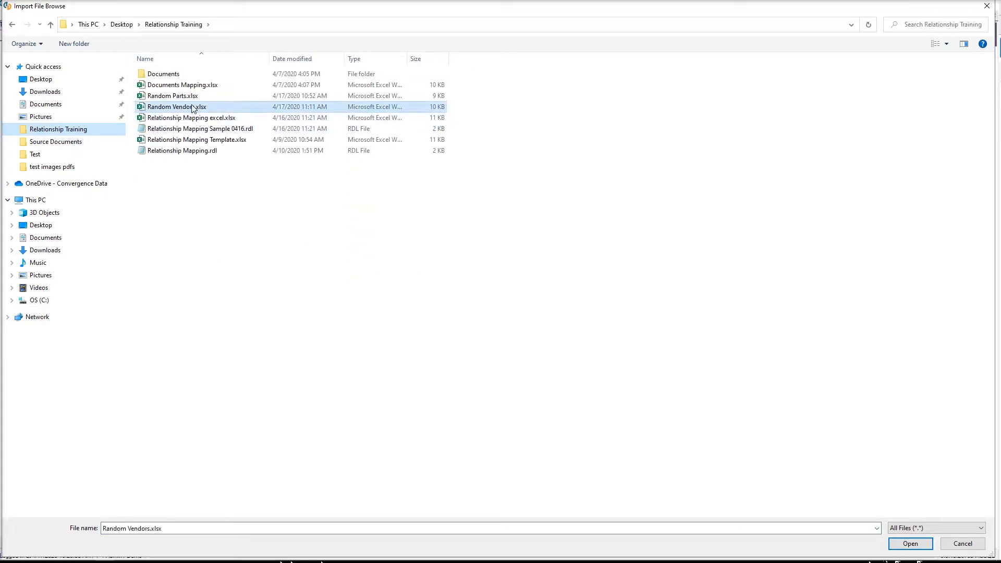
pyautogui.click(910, 543)
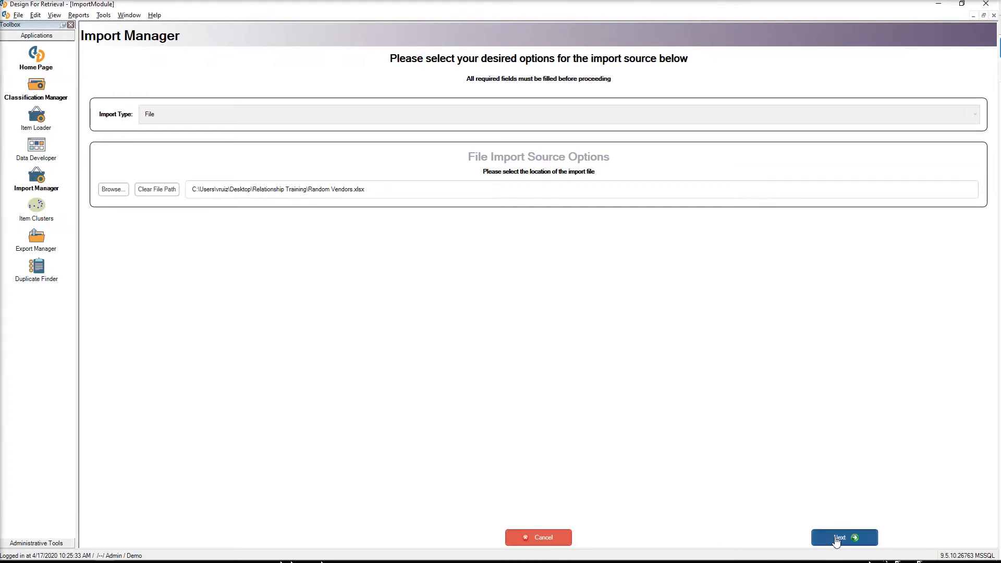
# Set the vendor import's format to Excel and proceed to its item mapping options.
pyautogui.click(838, 538)
pyautogui.click(177, 114)
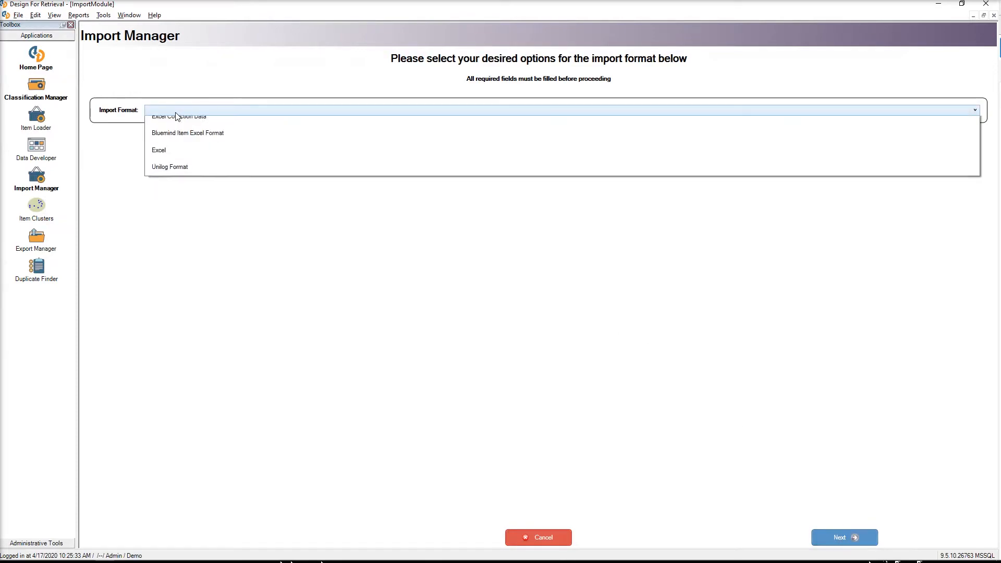
pyautogui.click(182, 156)
pyautogui.click(838, 538)
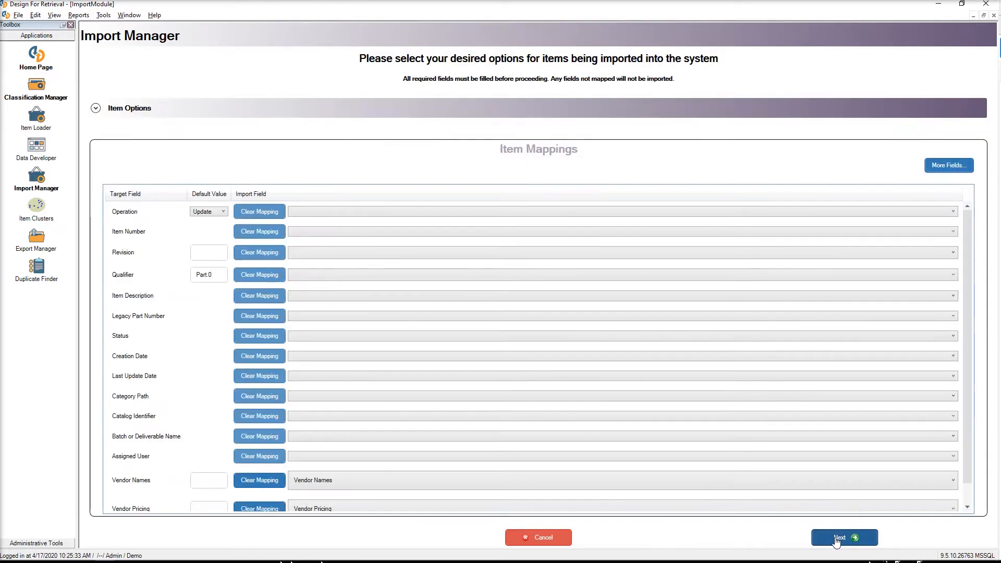
# Copy the Random Vendors category path from the Classification Manager and set it as the import's default category, Root\Random Vendors.
pyautogui.click(132, 110)
pyautogui.click(40, 98)
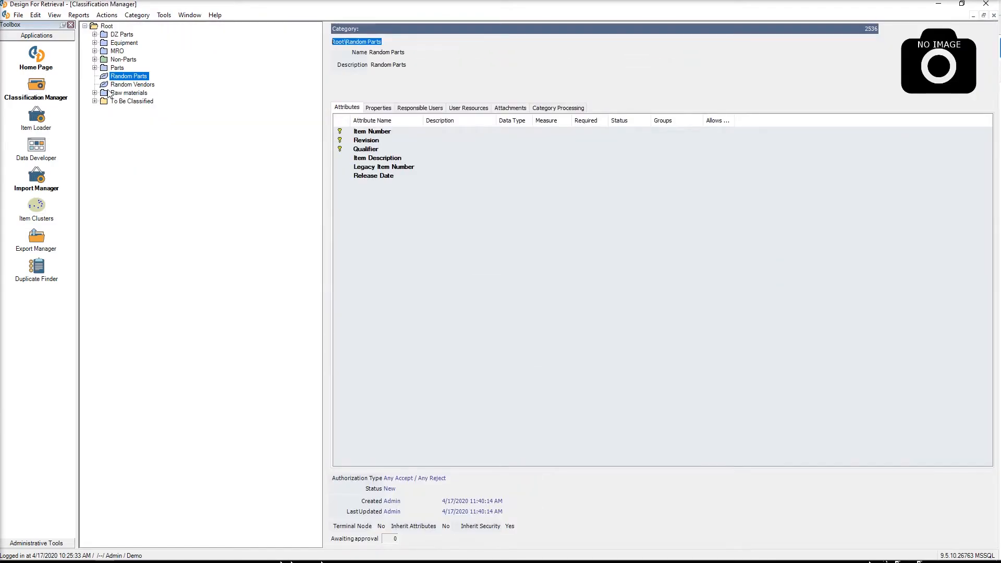
pyautogui.click(149, 85)
pyautogui.moveTo(400, 42); pyautogui.dragTo(257, 39)
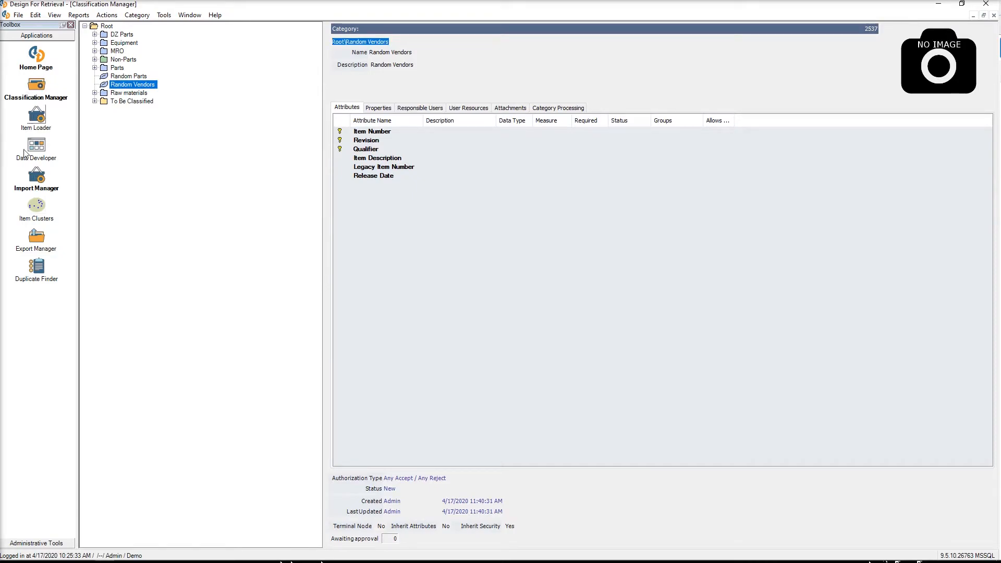
pyautogui.click(36, 178)
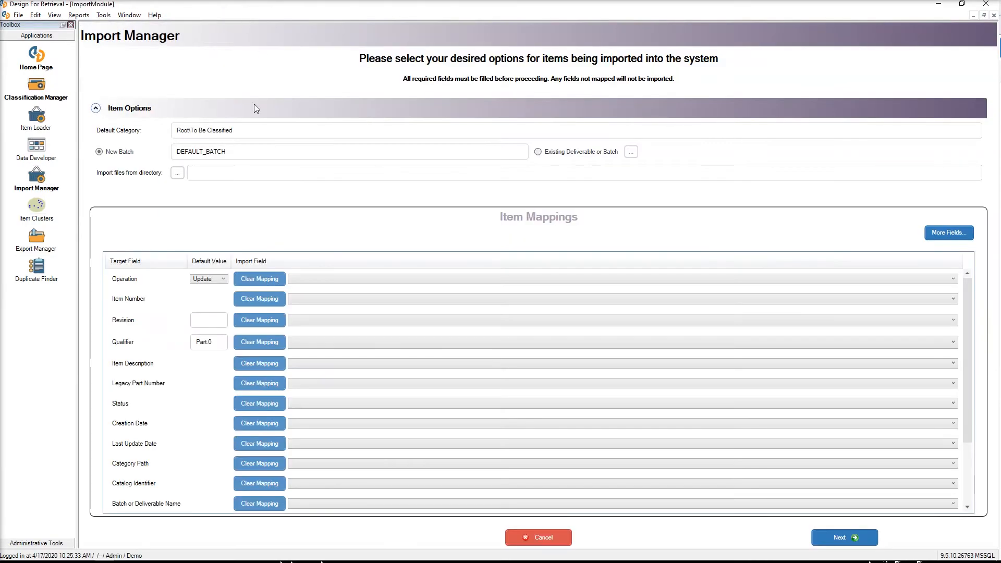
pyautogui.tripleClick(255, 130)
pyautogui.hotkey('ctrl', 'v')
# Name the new import batch RandomVendorsTesting.
pyautogui.doubleClick(221, 151)
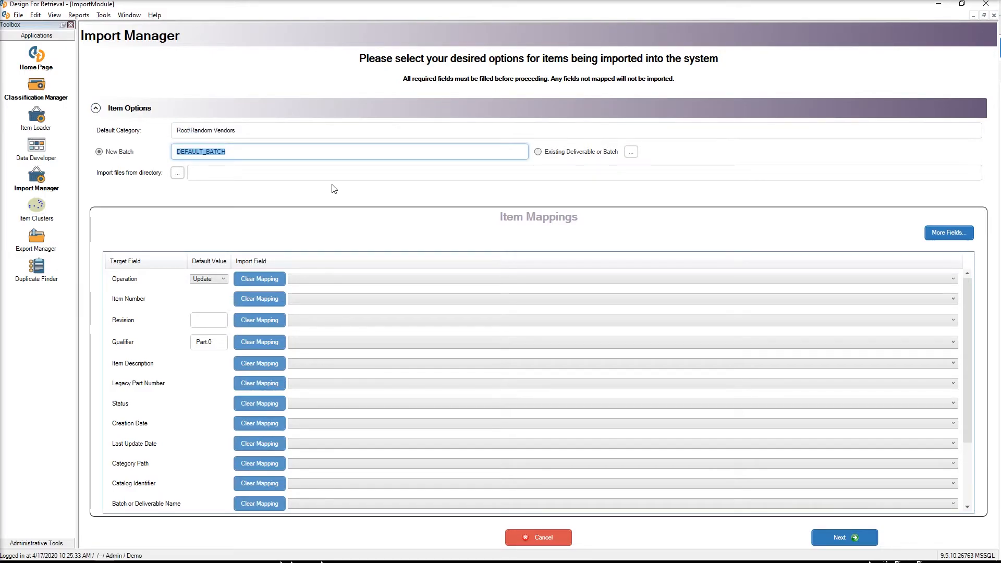
pyautogui.write('rado')
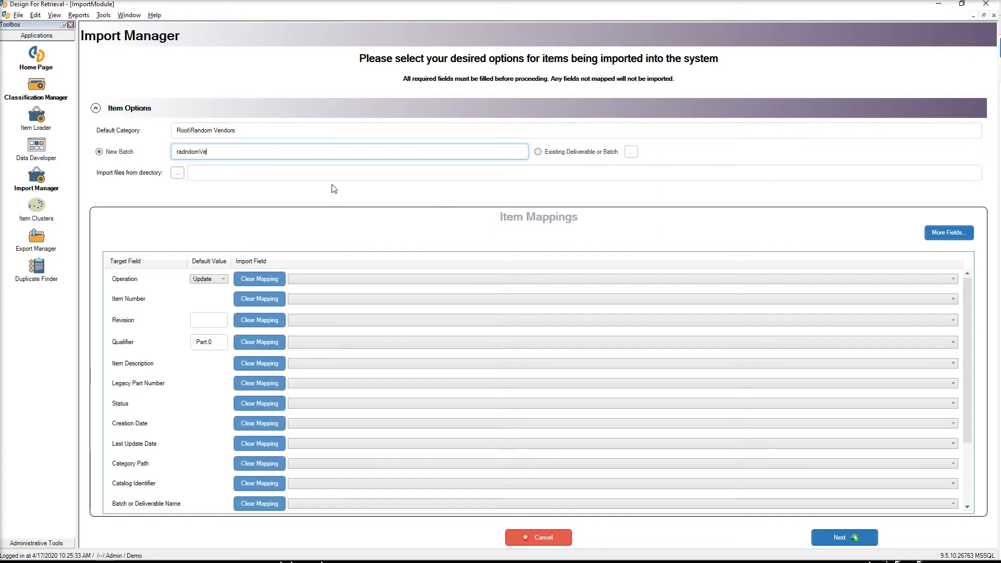
pyautogui.press('BackSpace')
pyautogui.write('orsTesting')
pyautogui.moveTo(189, 150); pyautogui.dragTo(153, 151)
pyautogui.write('Rang')
# Set the default operation to Create and map Item Number to the Vendor Codes import field.
pyautogui.click(213, 281)
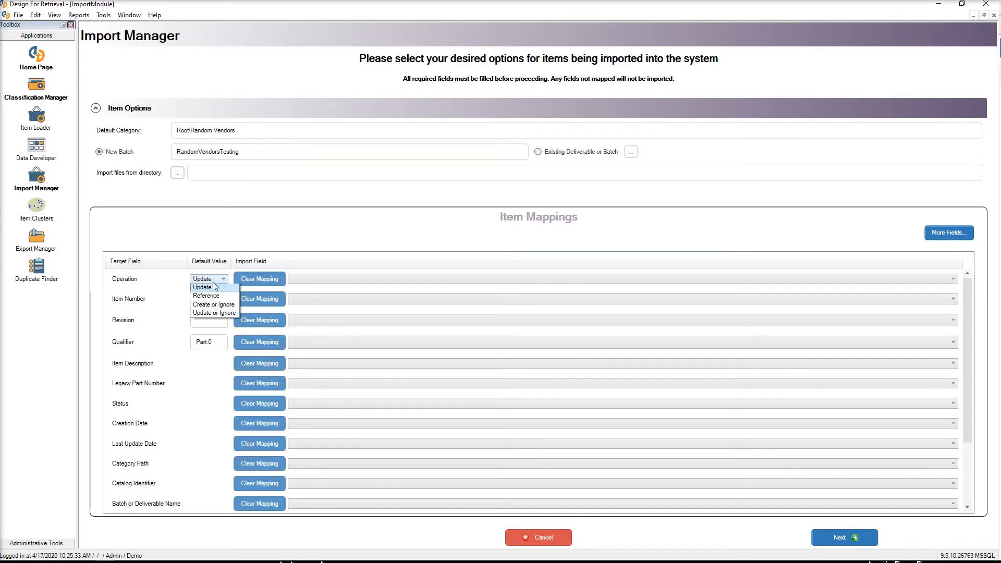
pyautogui.click(216, 286)
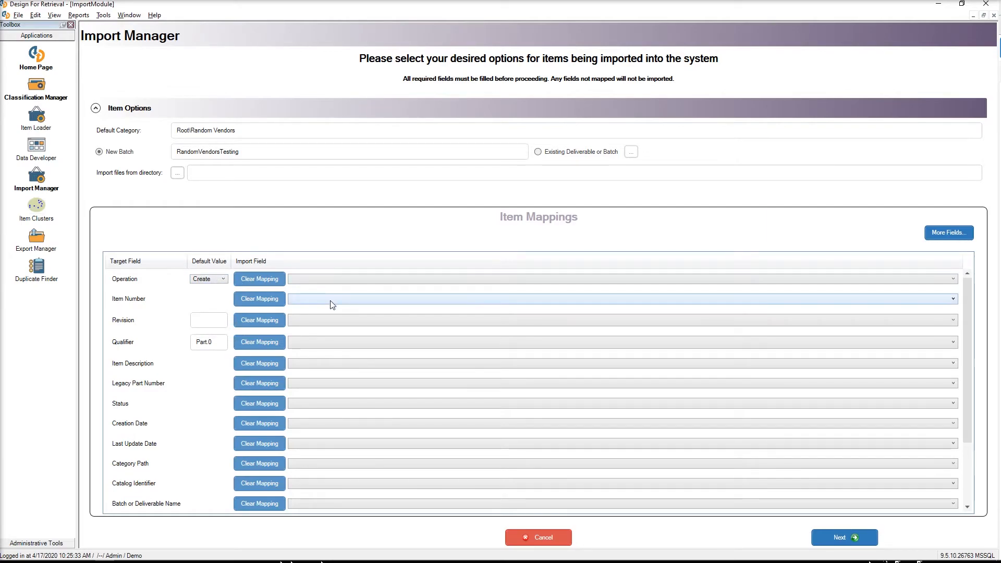
pyautogui.click(363, 301)
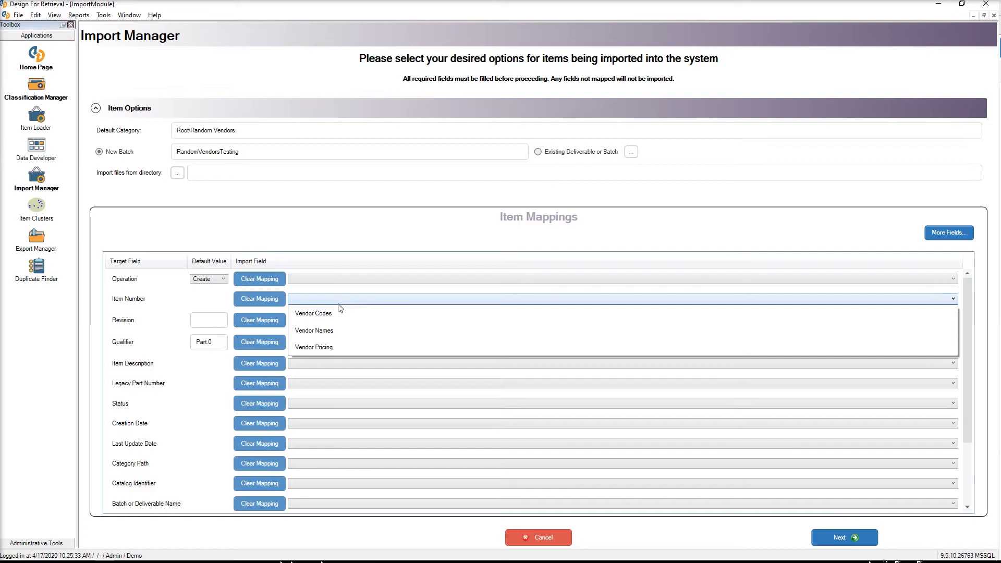
pyautogui.click(345, 319)
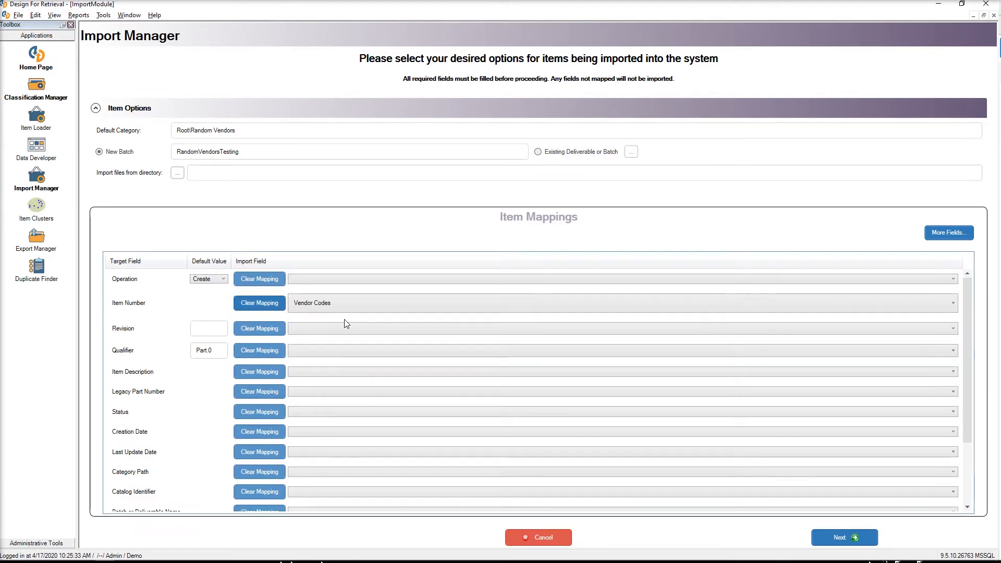
# Set the Qualifier's default value to Part.Pricing and review the remaining item mappings.
pyautogui.click(219, 353)
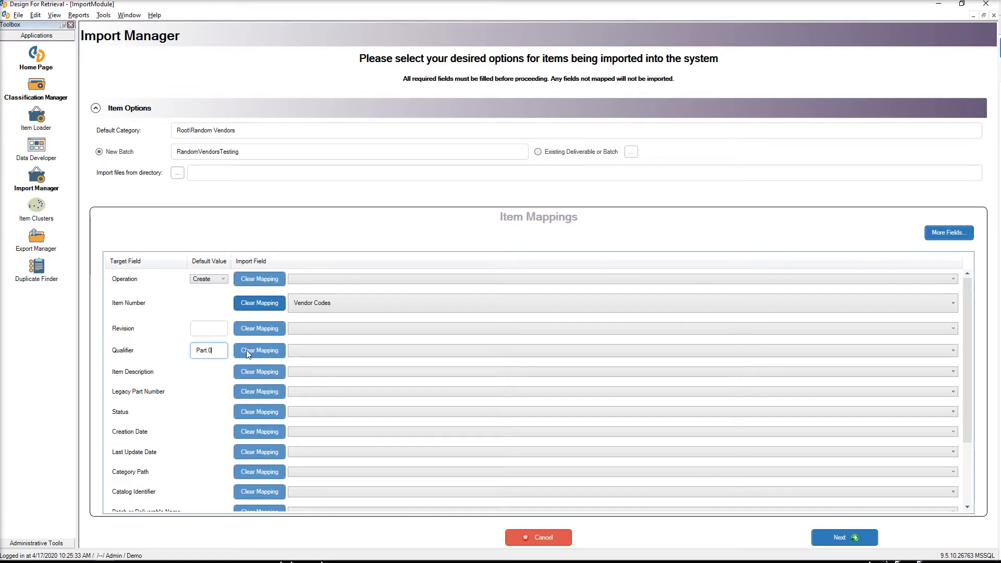
pyautogui.press('BackSpace')
pyautogui.write('.Pricing')
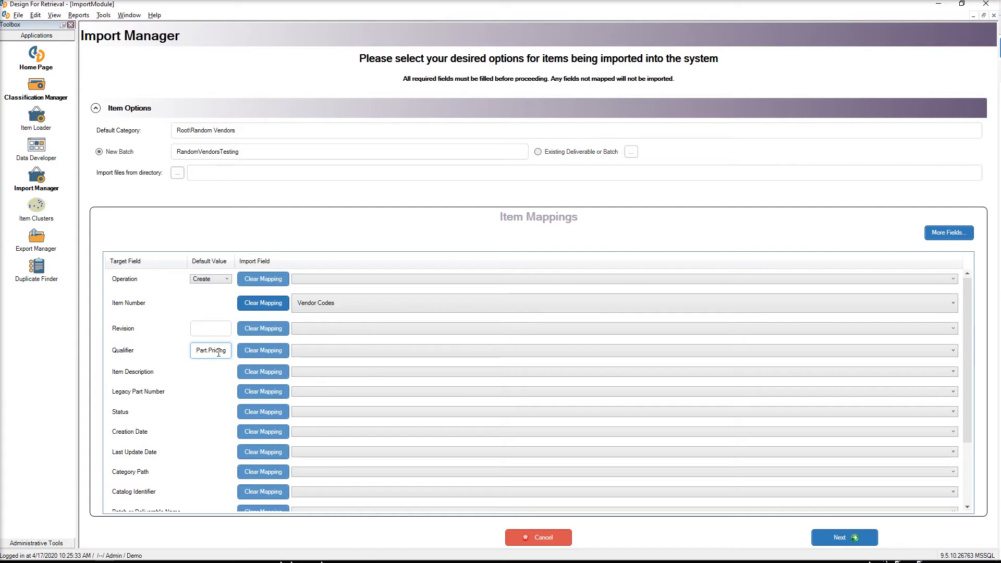
pyautogui.scroll(-3, 218, 352)
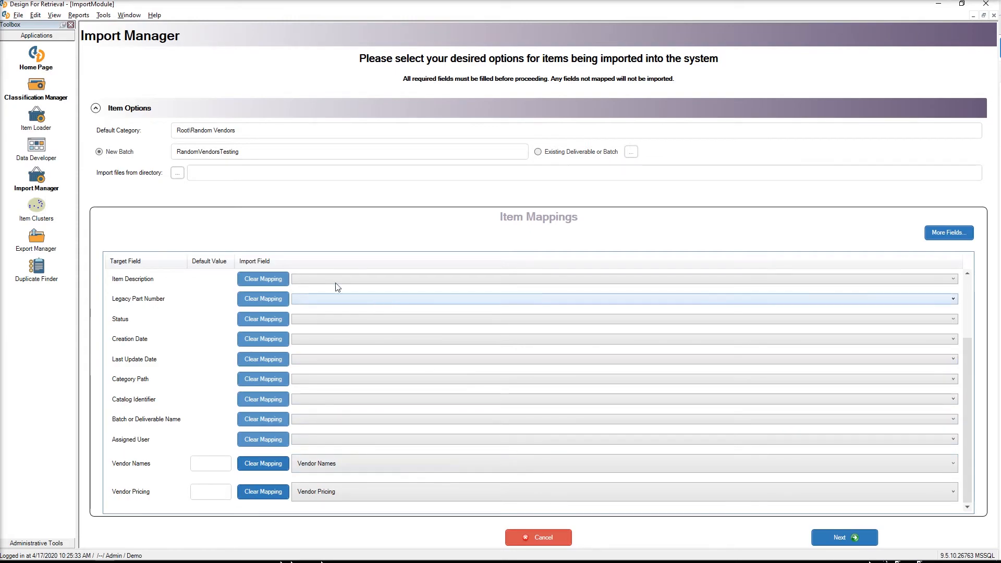
pyautogui.scroll(3, 297, 349)
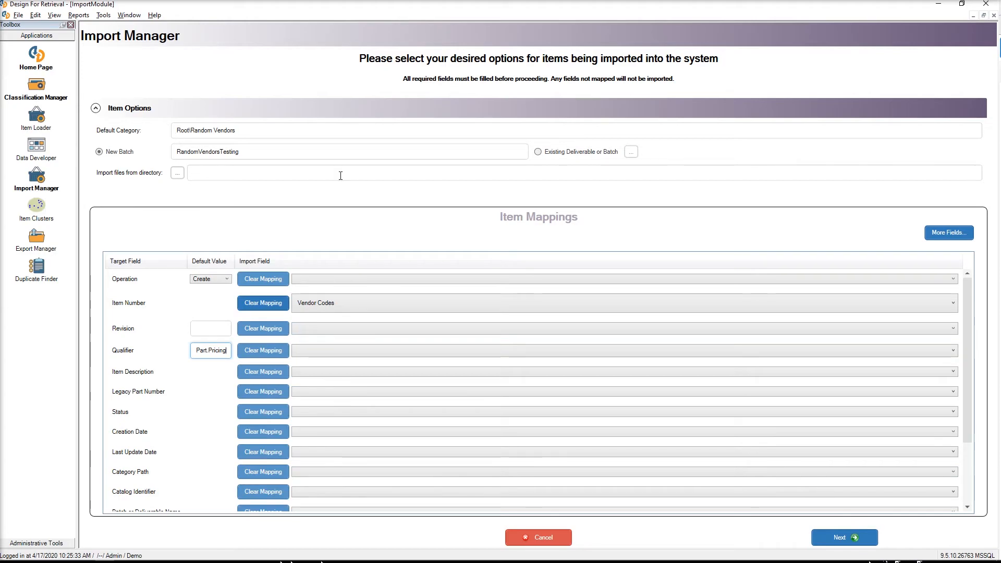
# Proceed without enabling any data transform, validate the vendor data, run the import and finish it.
pyautogui.click(843, 537)
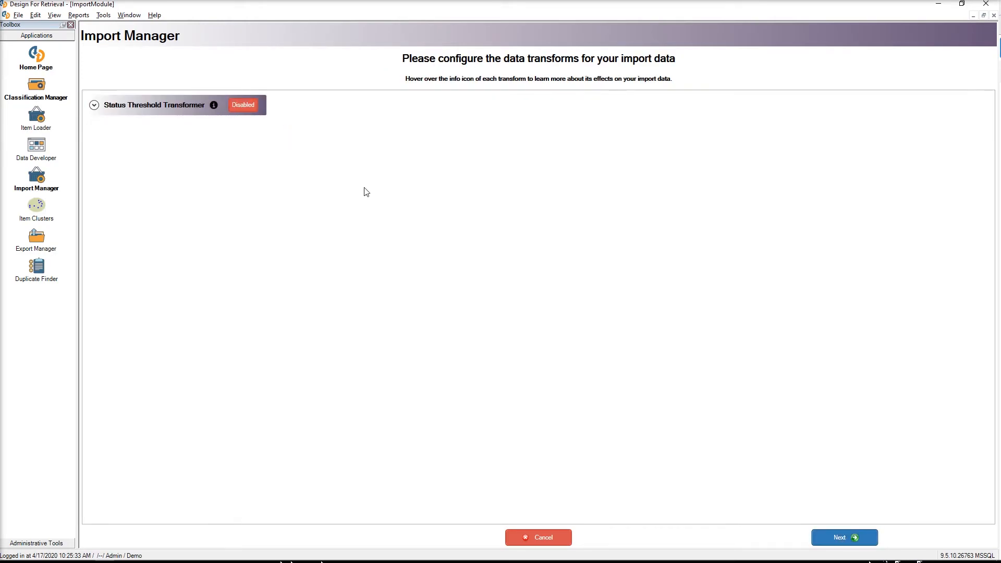
pyautogui.click(832, 543)
pyautogui.click(832, 542)
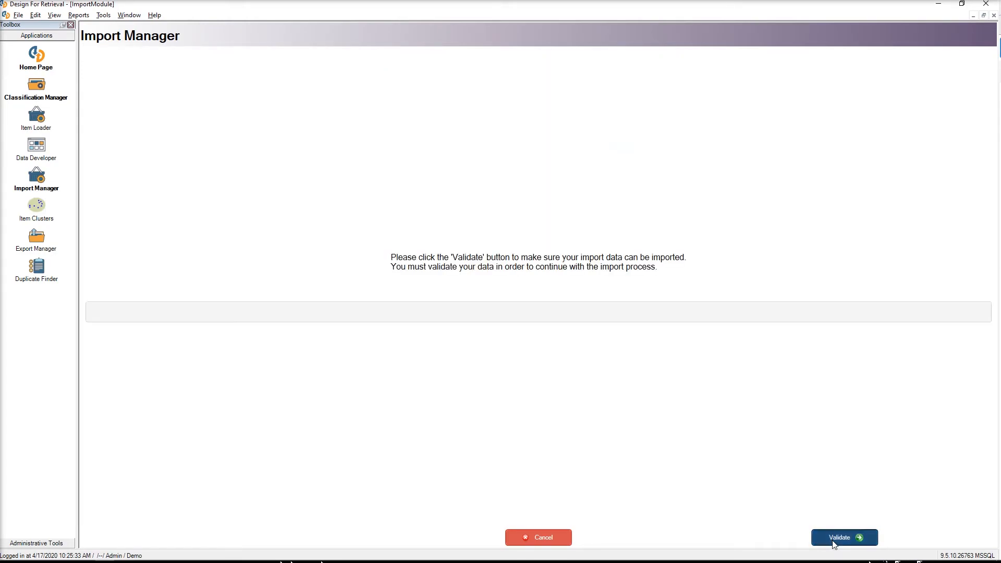
pyautogui.click(861, 541)
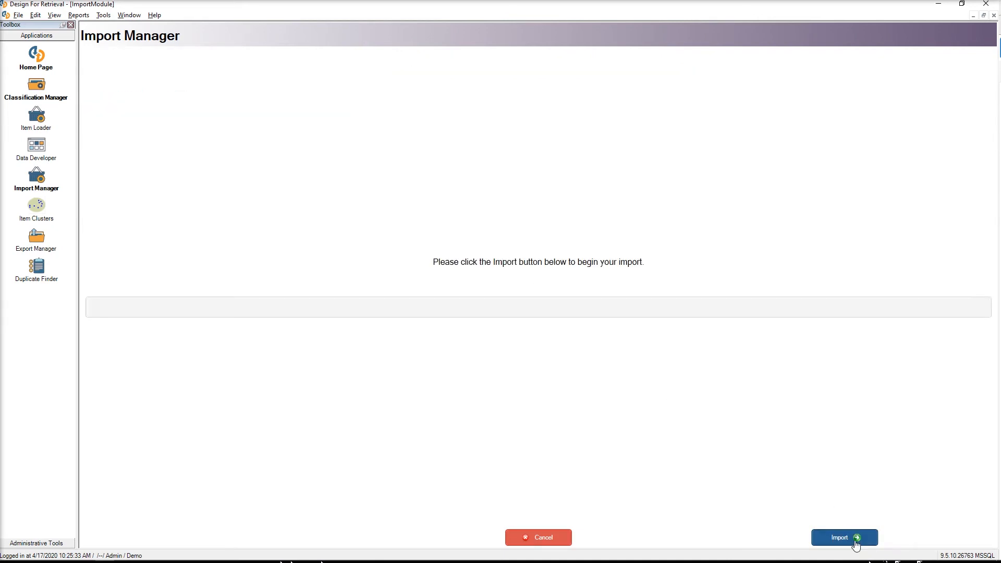
pyautogui.click(844, 540)
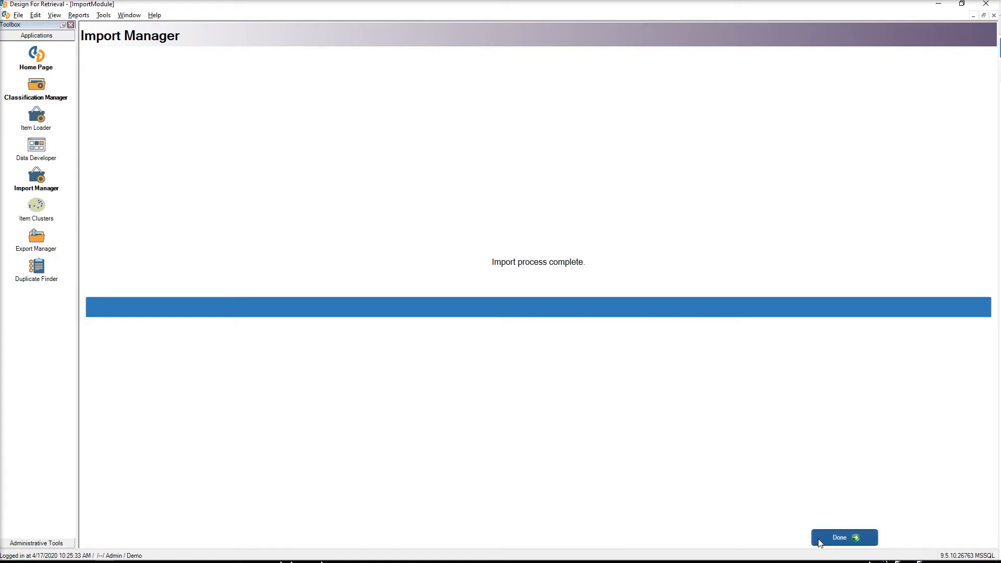
pyautogui.click(820, 544)
# Switch to DFR Online in the browser and view the Random Vendors category's items from the SmartFind root.
pyautogui.hotkey('alt', 'Tab')
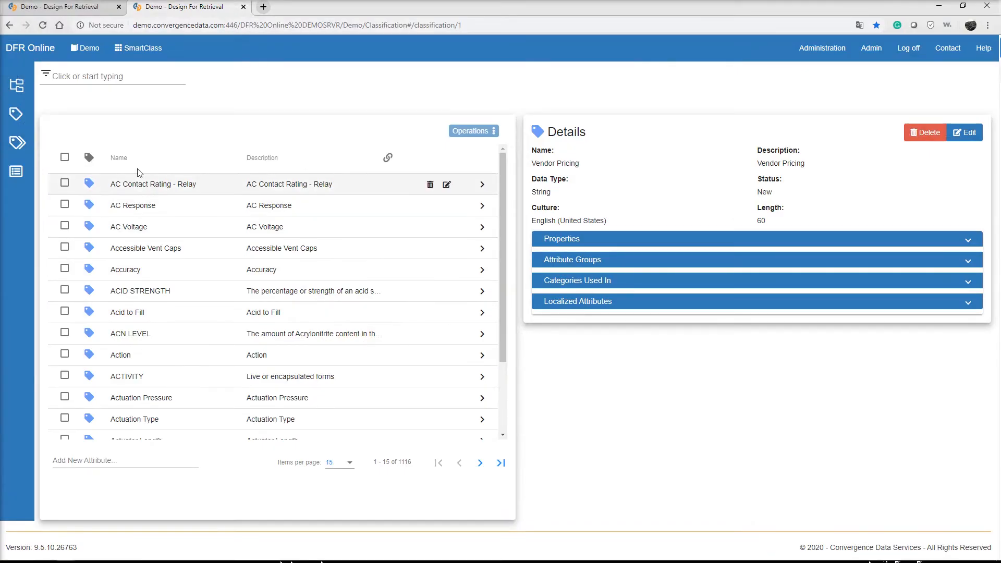
pyautogui.click(75, 9)
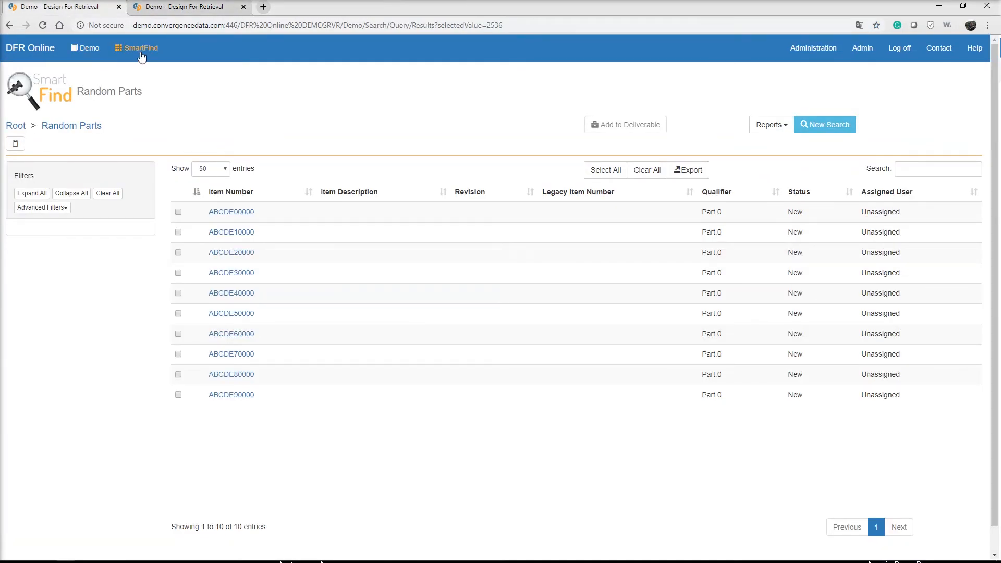
pyautogui.click(141, 57)
pyautogui.click(145, 127)
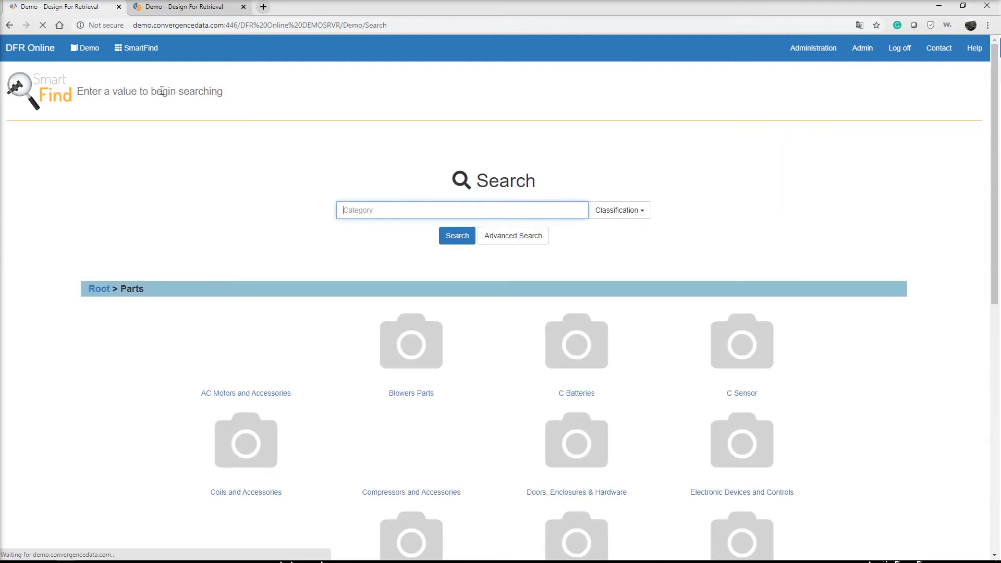
pyautogui.click(107, 290)
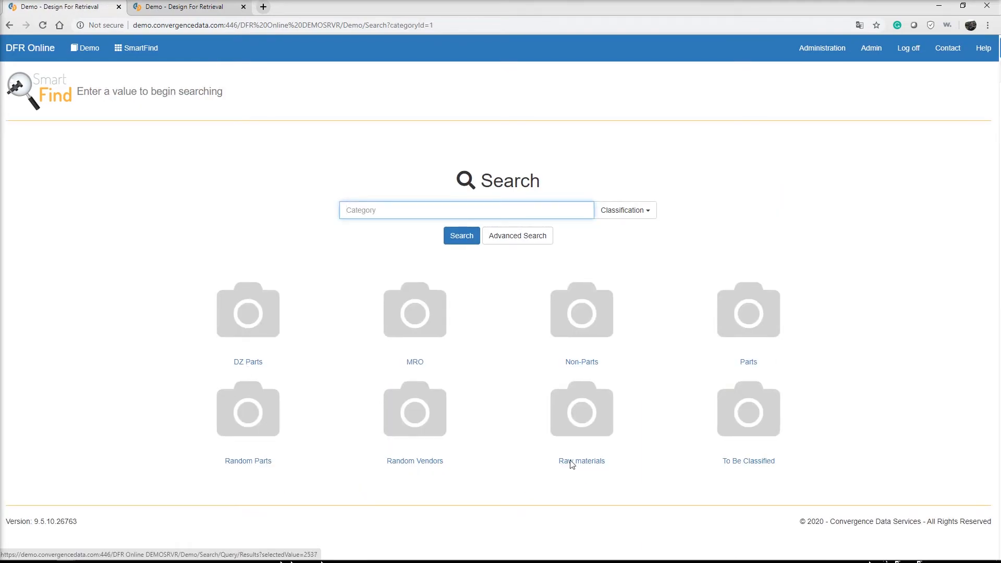
pyautogui.click(412, 467)
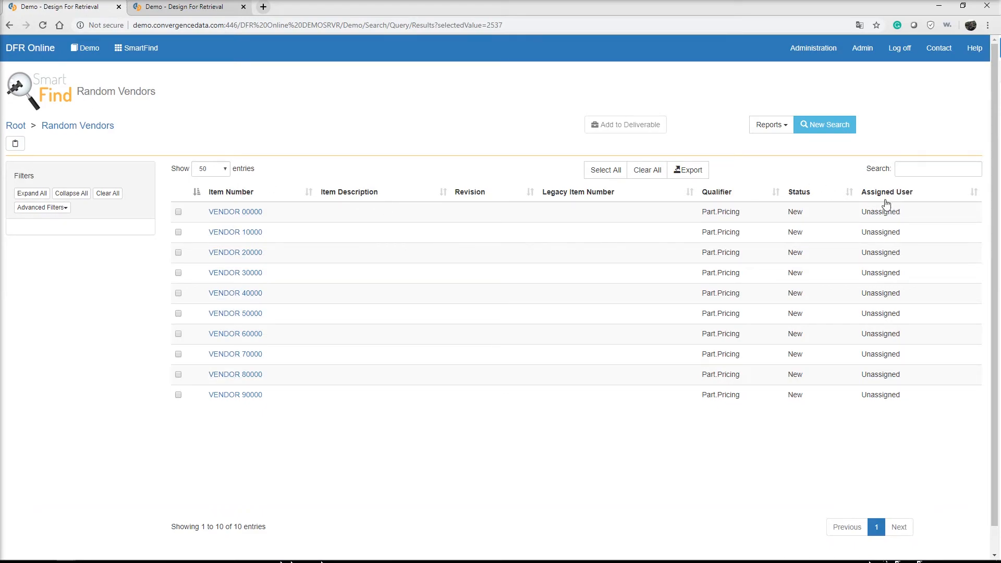
# Open the Random Vendors category in SmartClass and add the existing Vendor Names attribute to it.
pyautogui.click(183, 8)
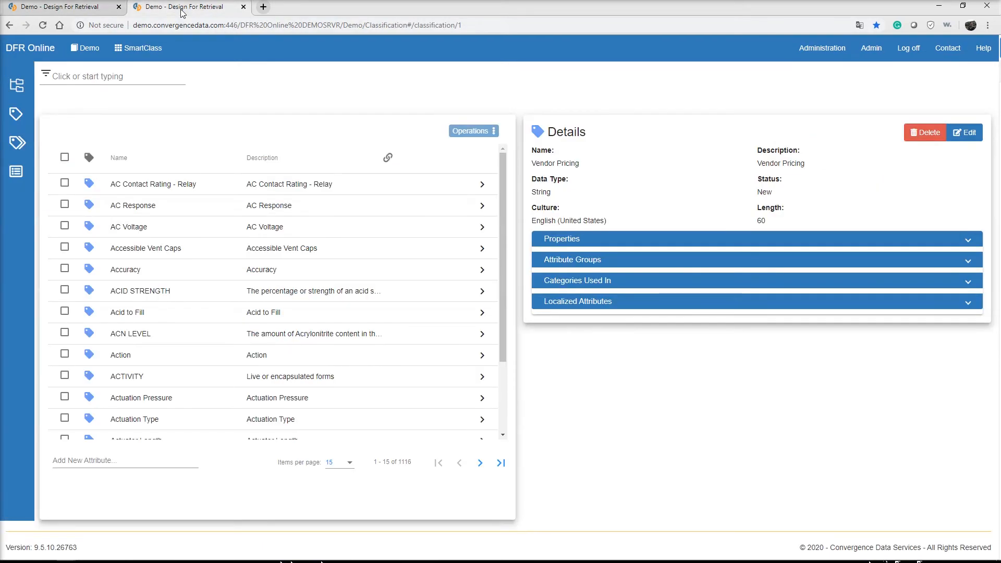
pyautogui.click(150, 50)
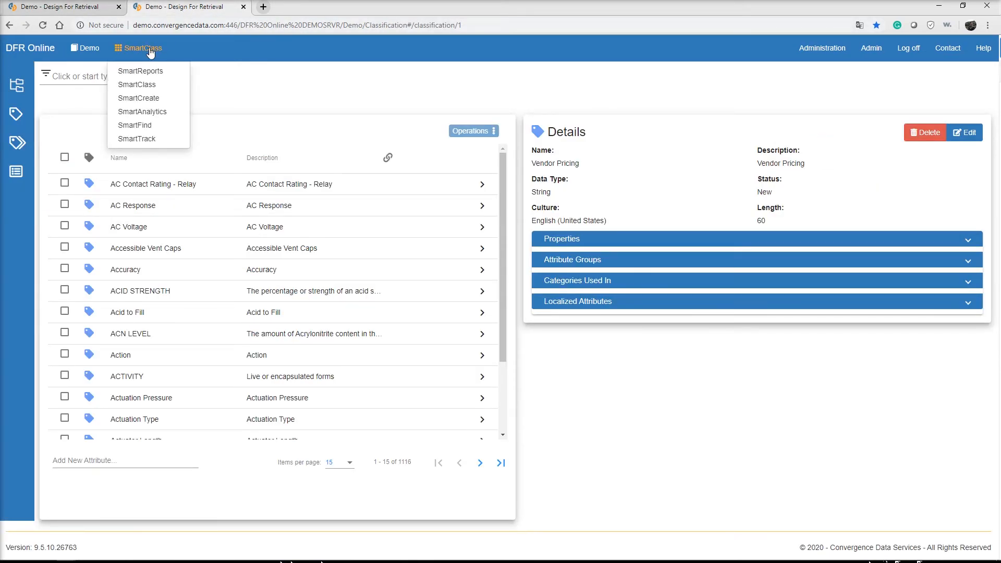
pyautogui.click(18, 85)
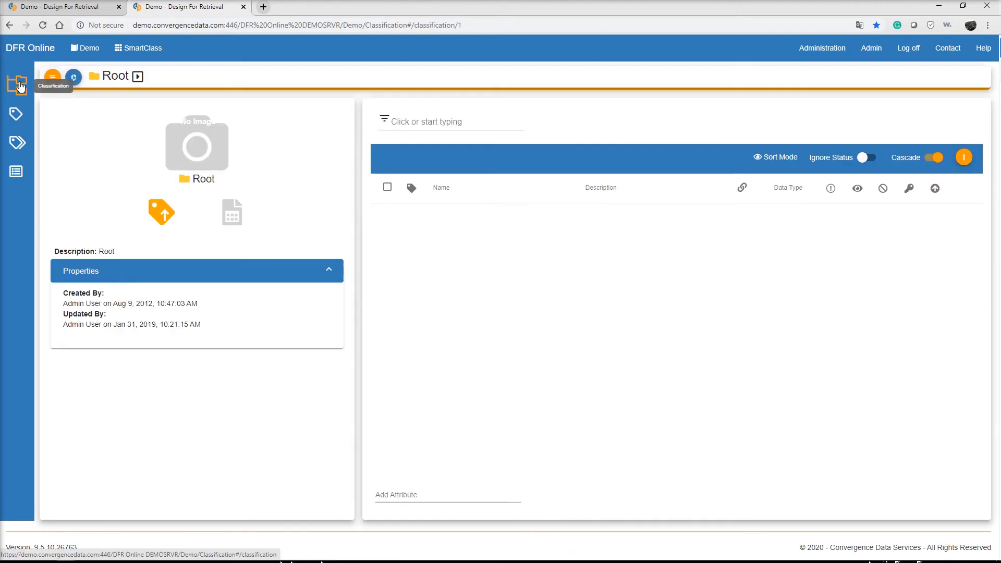
pyautogui.click(138, 77)
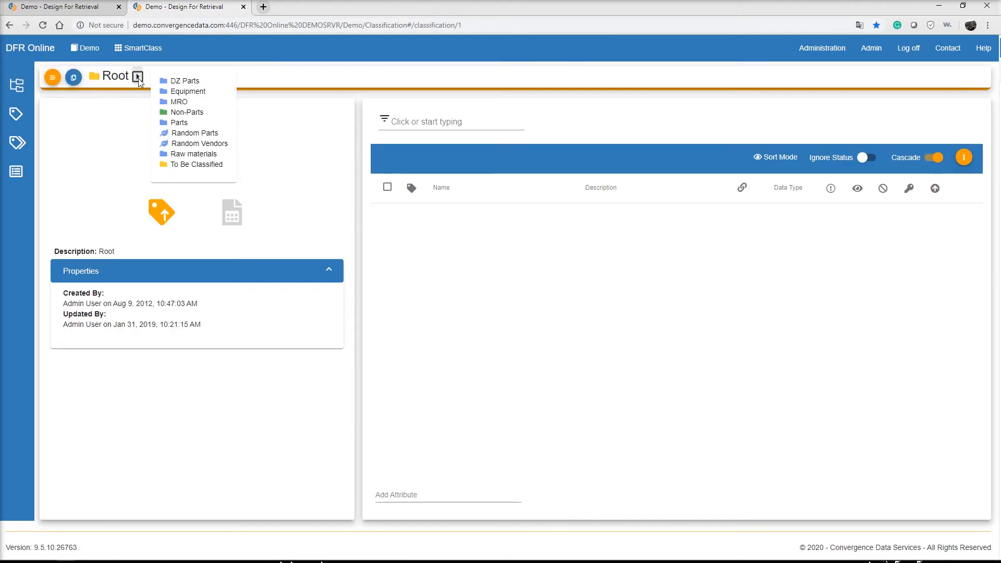
pyautogui.click(200, 143)
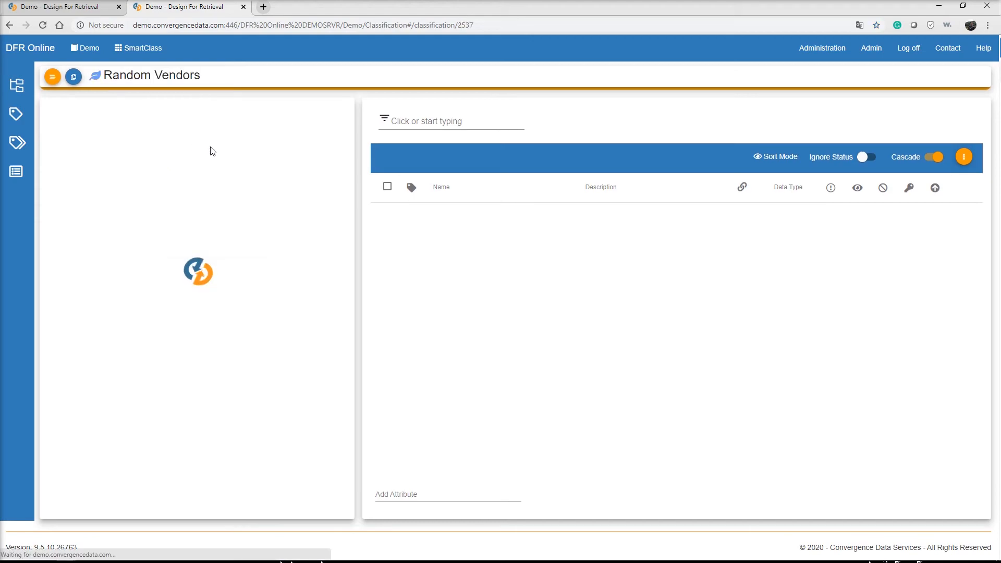
pyautogui.click(425, 492)
pyautogui.write('vendor')
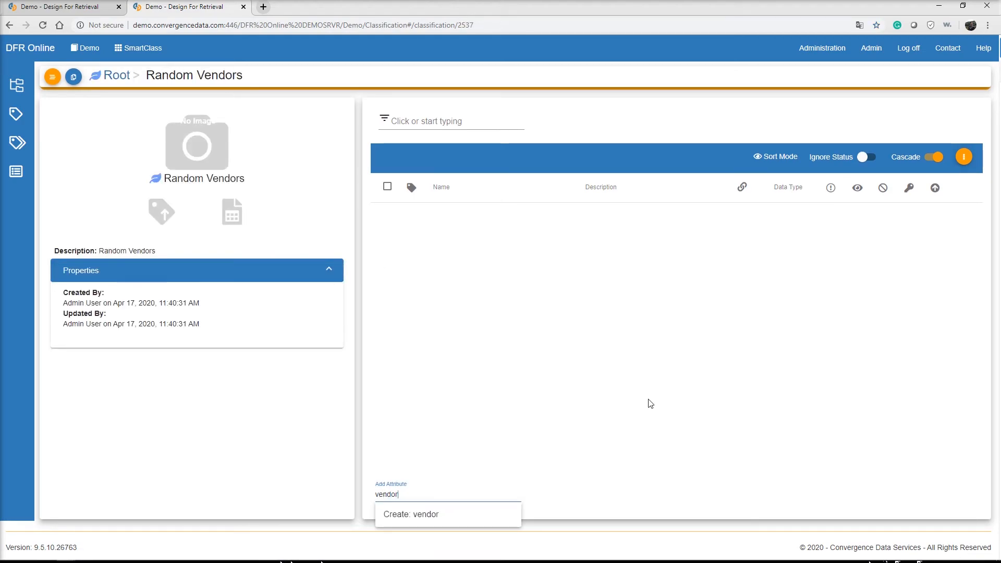
pyautogui.write(' n')
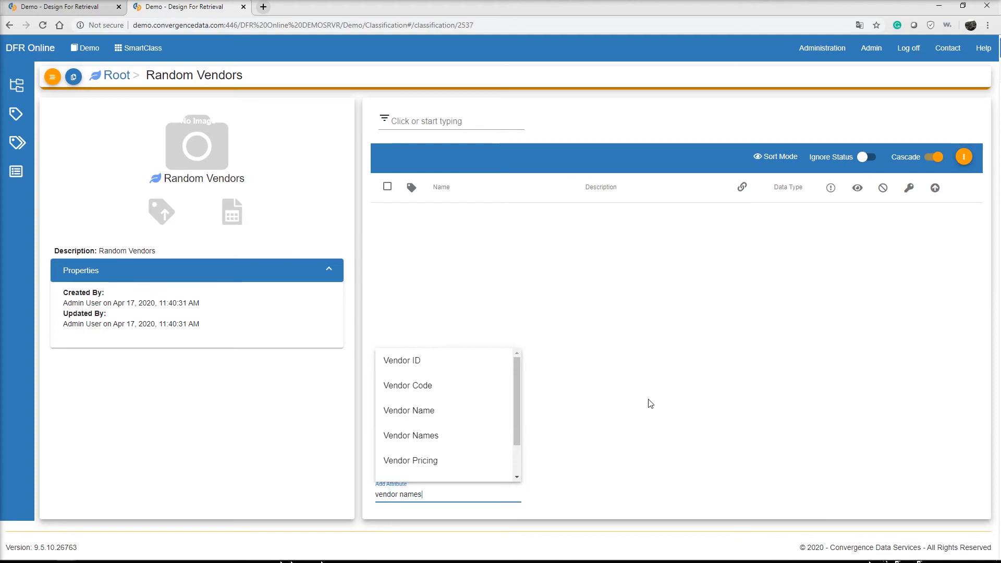
pyautogui.write('ames')
pyautogui.click(443, 514)
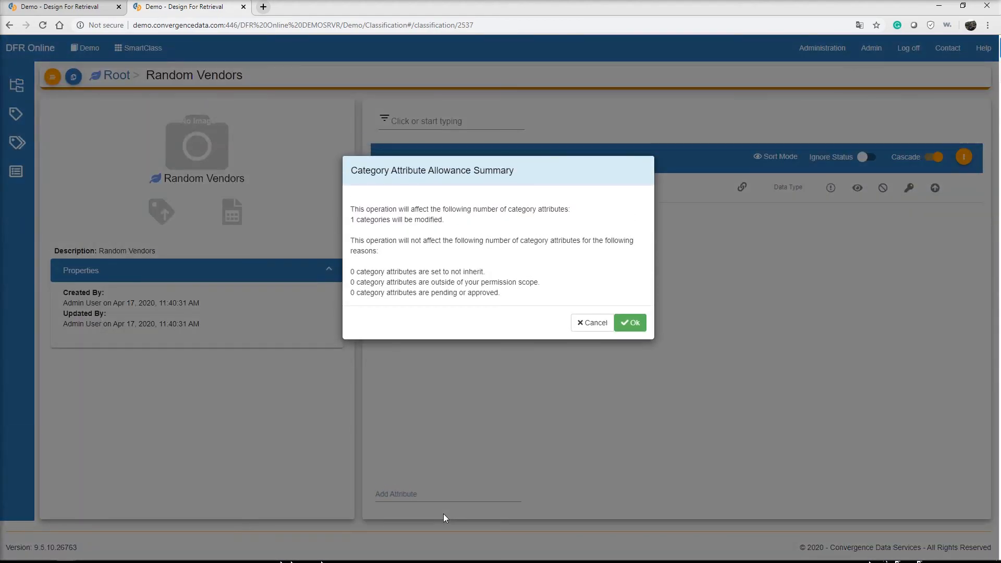
pyautogui.click(630, 322)
# Add the existing Vendor Pricing attribute to the Random Vendors category and refresh the category's SmartFind results.
pyautogui.click(394, 493)
pyautogui.write('vendor pr')
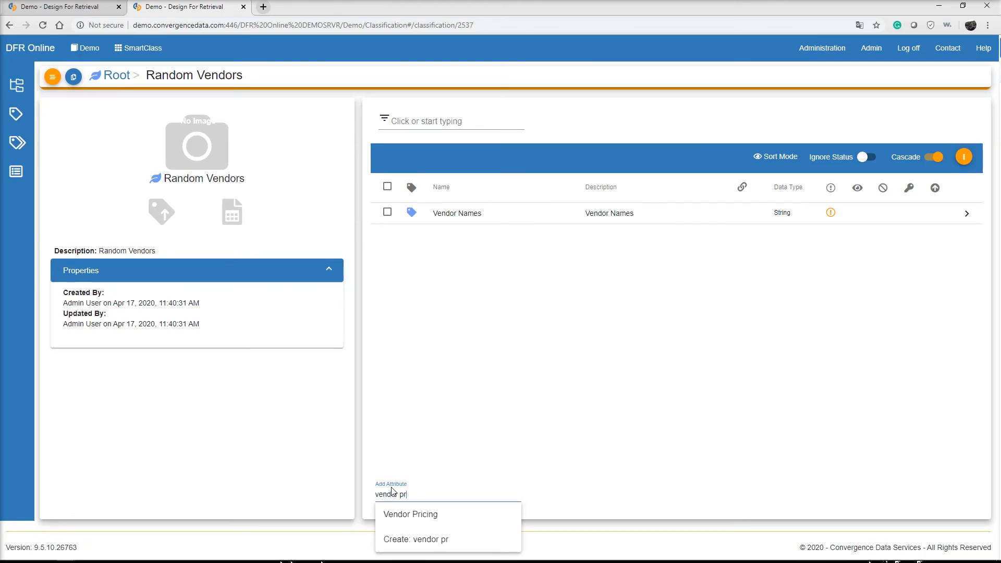
pyautogui.click(417, 513)
pyautogui.click(632, 323)
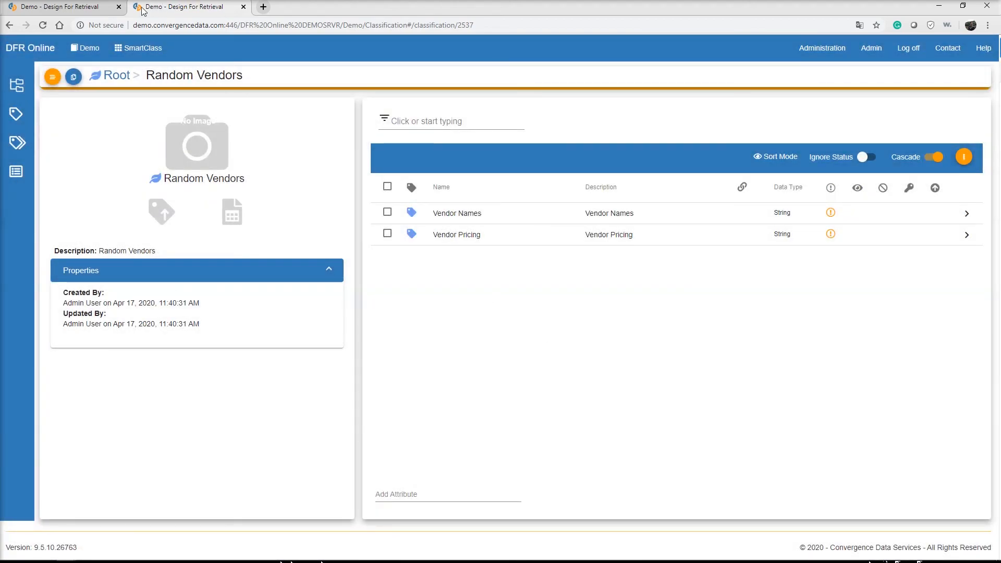
pyautogui.click(87, 14)
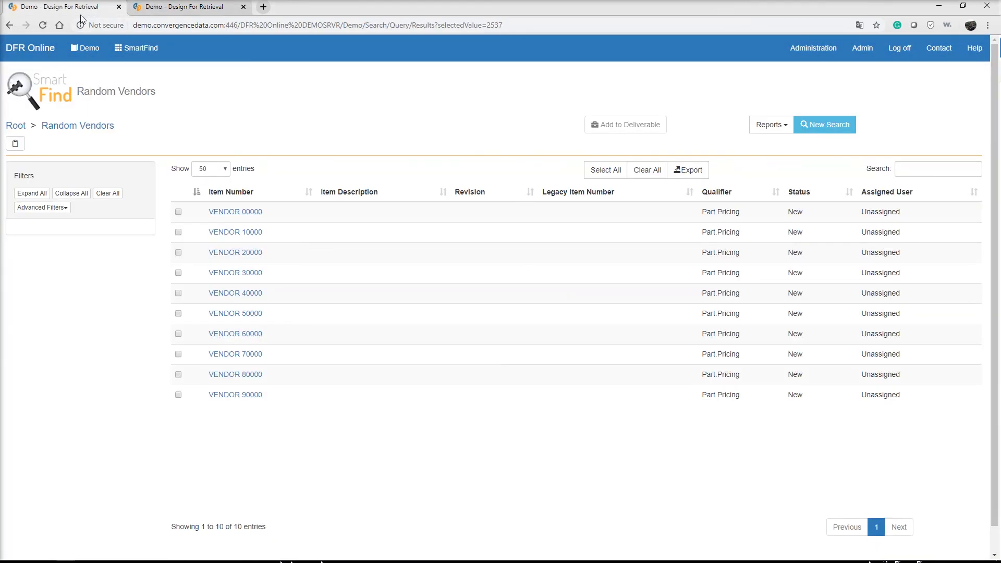
pyautogui.click(42, 25)
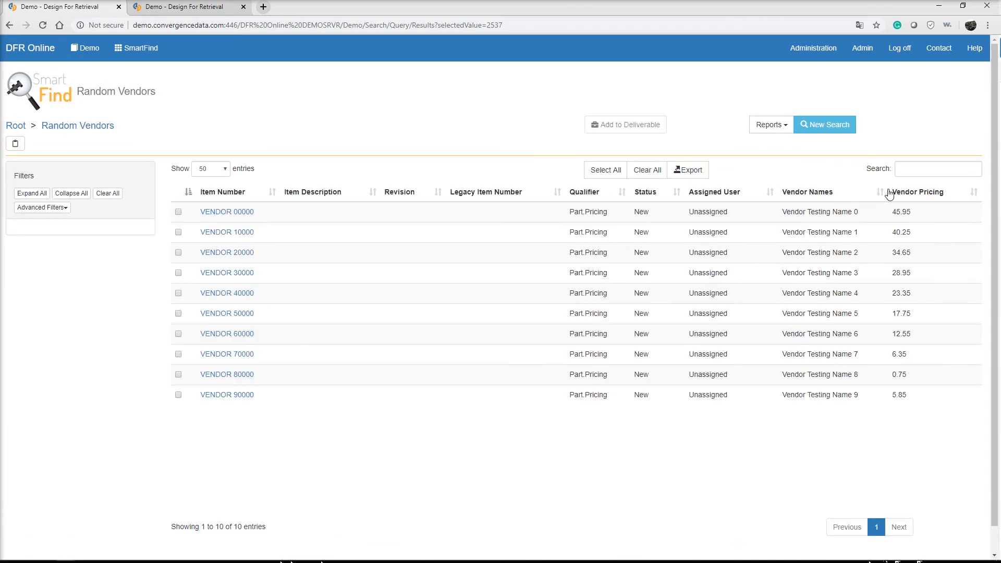
# Set both the Vendor Names and Vendor Pricing attributes of Random Vendors as key attributes in SmartClass.
pyautogui.click(186, 11)
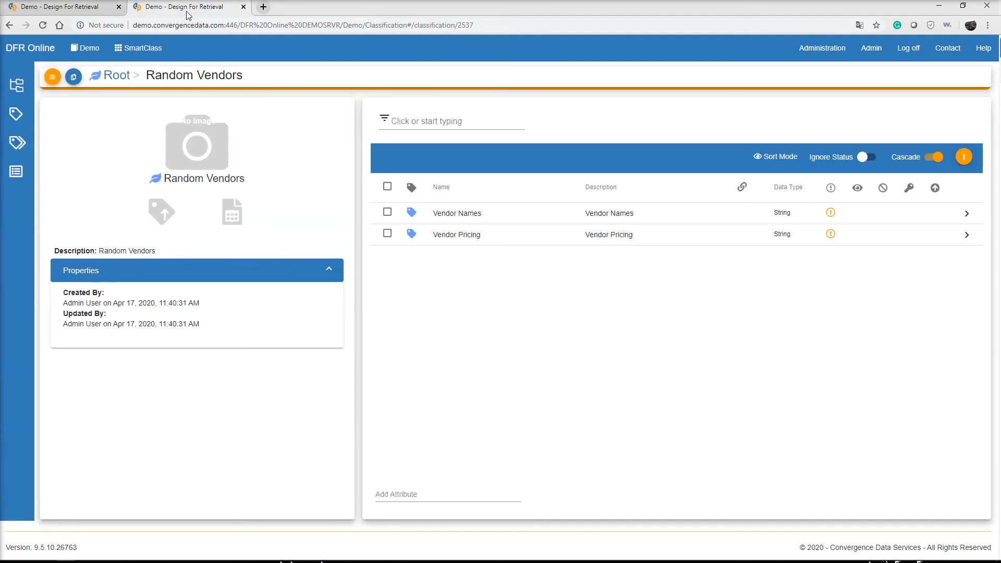
pyautogui.click(387, 212)
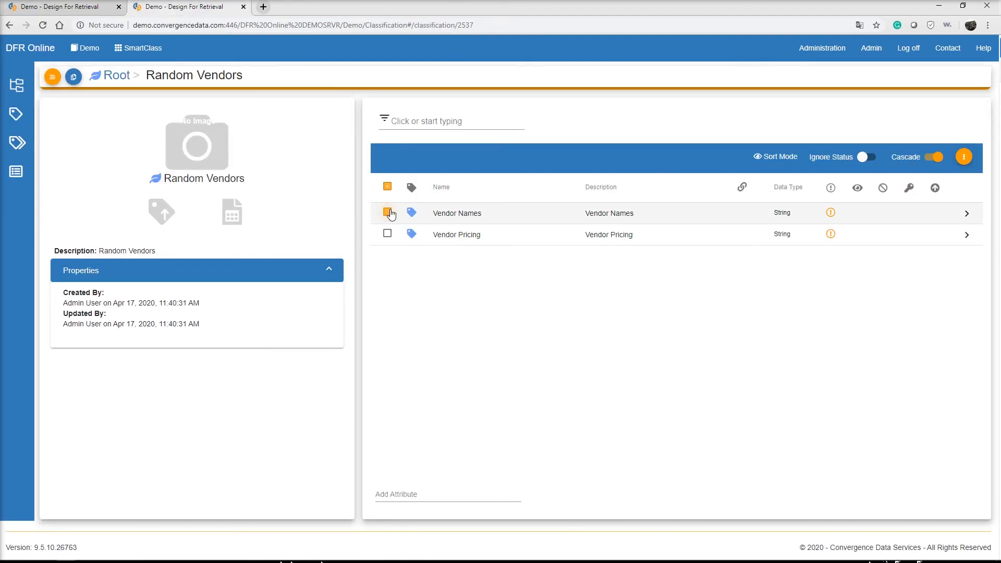
pyautogui.click(388, 234)
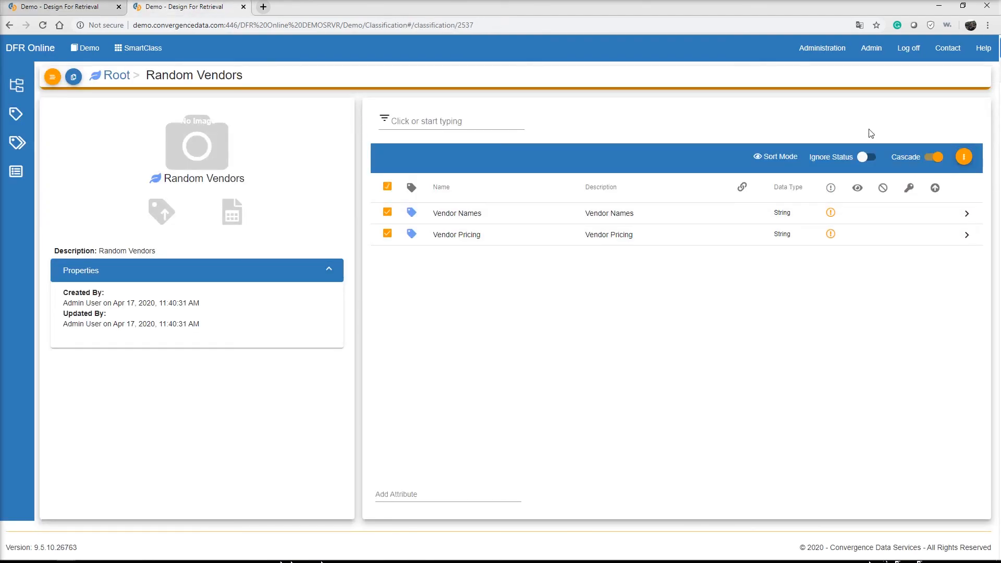
pyautogui.click(964, 157)
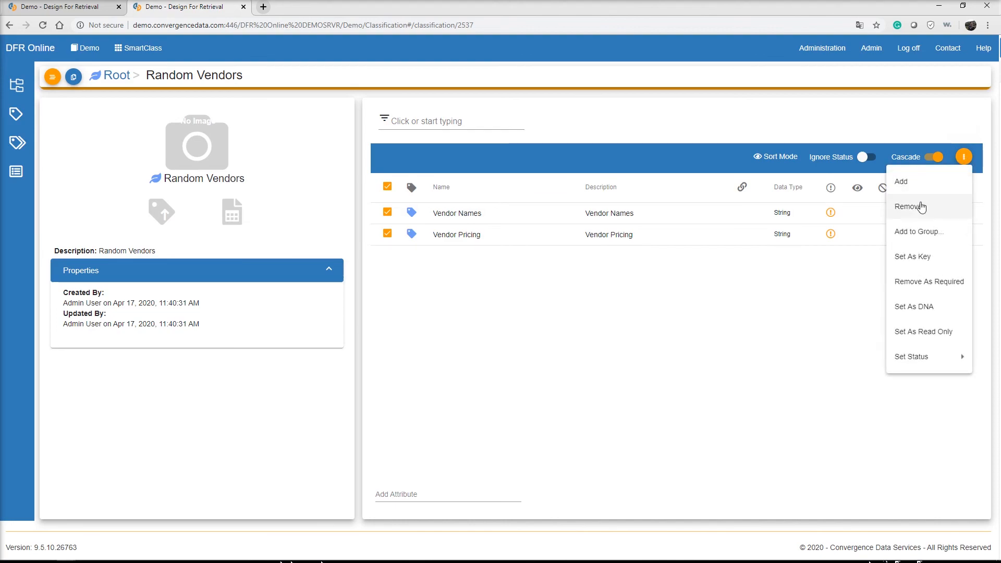
pyautogui.click(914, 255)
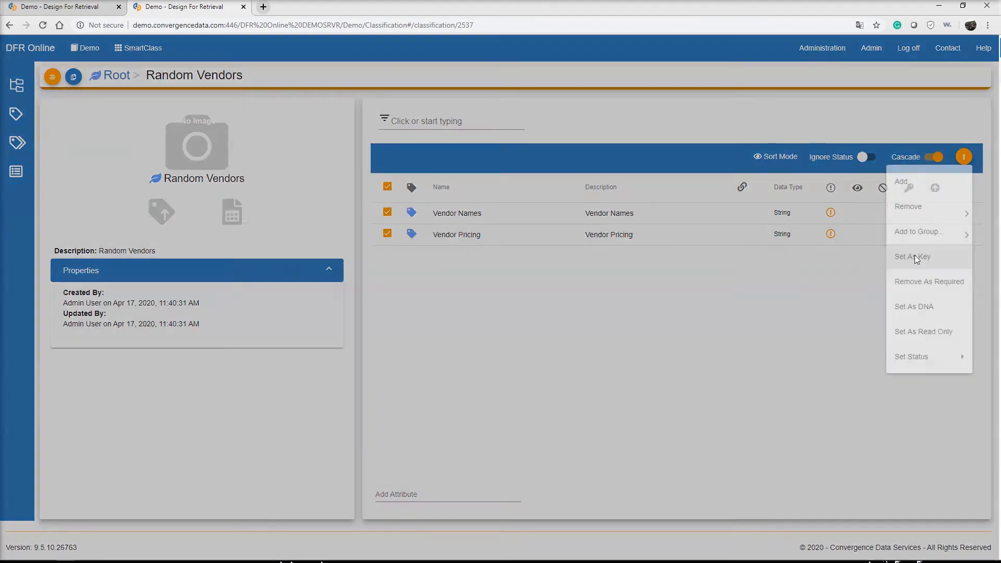
pyautogui.click(640, 325)
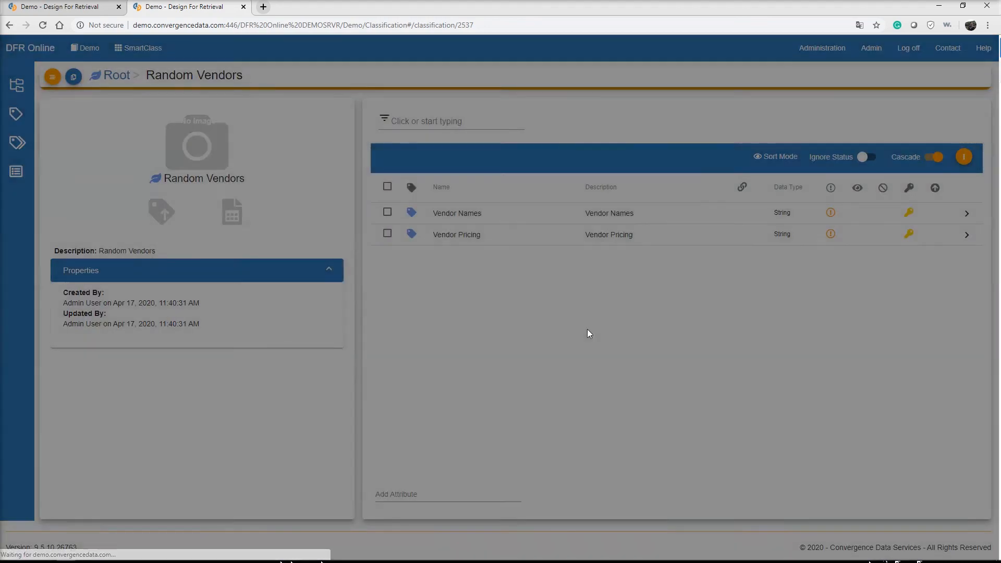